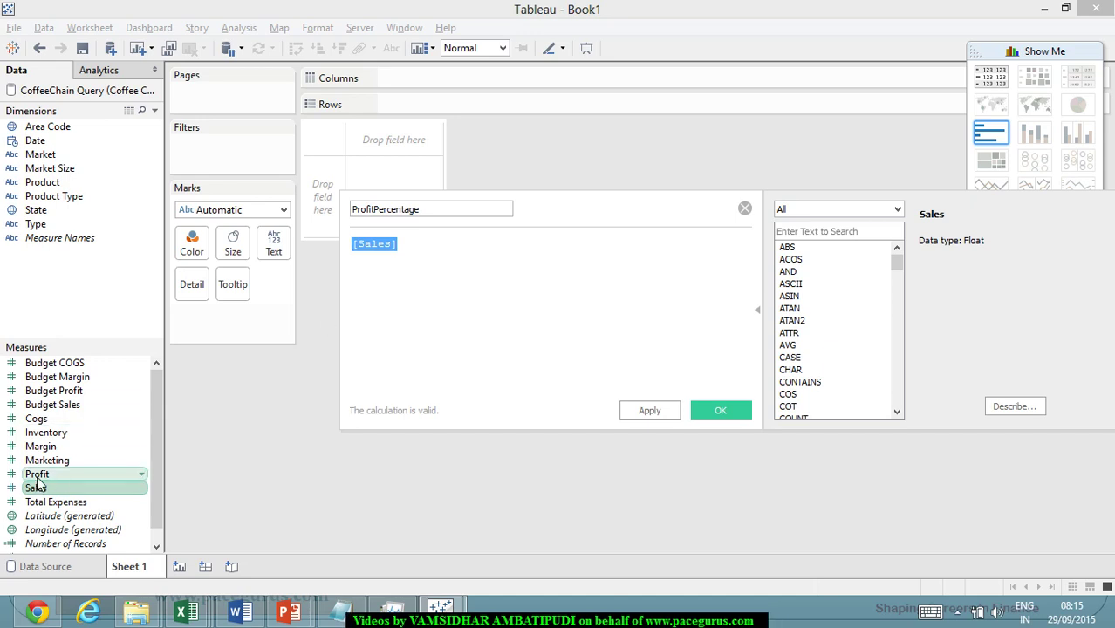
Step: Replace the ProfitPercentage calculation's formula with [Profit]/[Sales]
{"action": "key", "text": "BackSpace"}
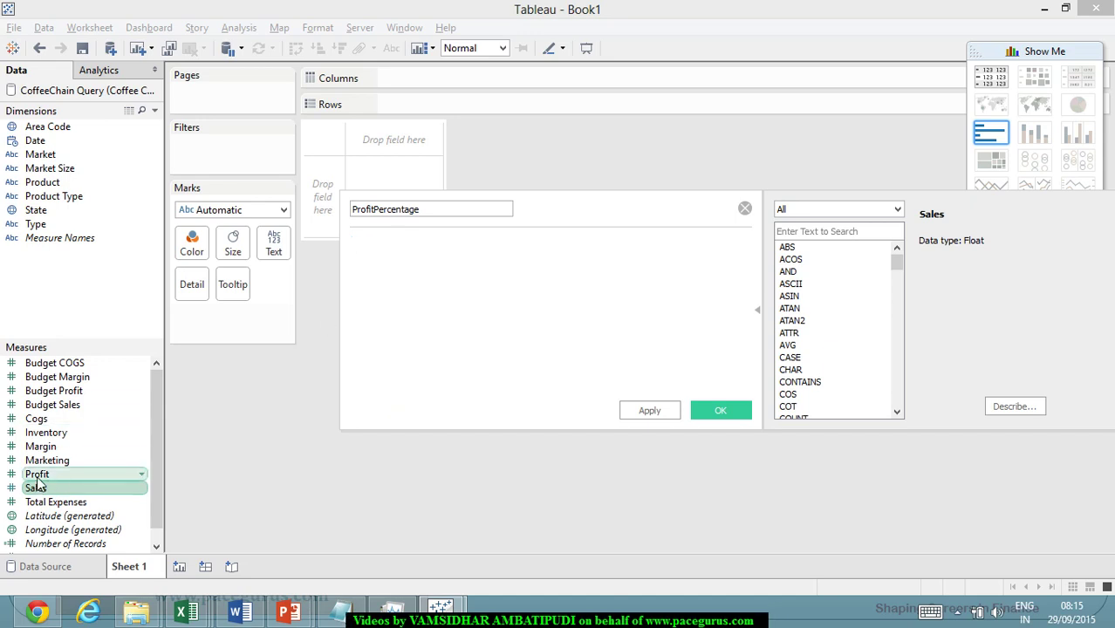
{"action": "left_click_drag", "start_coordinate": [36, 478], "coordinate": [432, 336]}
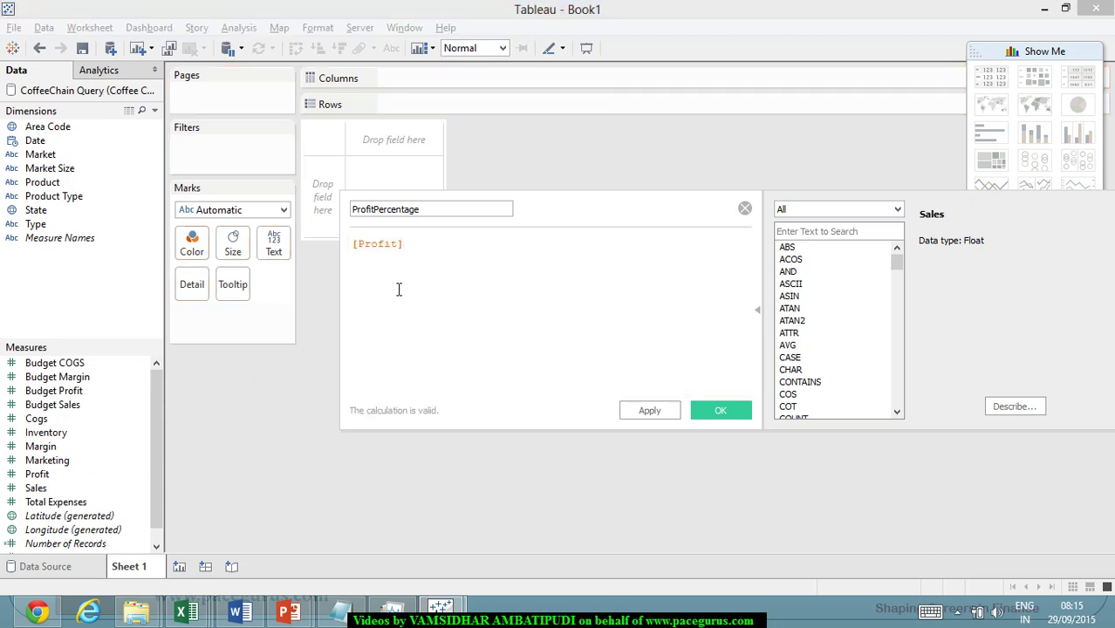
{"action": "type", "text": "/"}
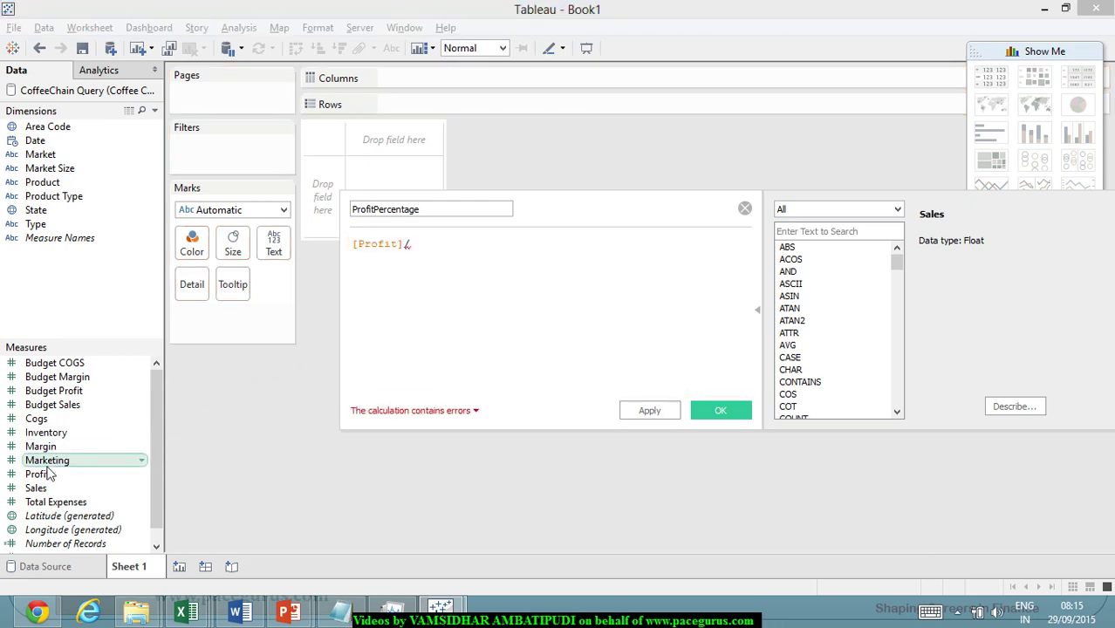
{"action": "left_click_drag", "start_coordinate": [38, 494], "coordinate": [504, 304]}
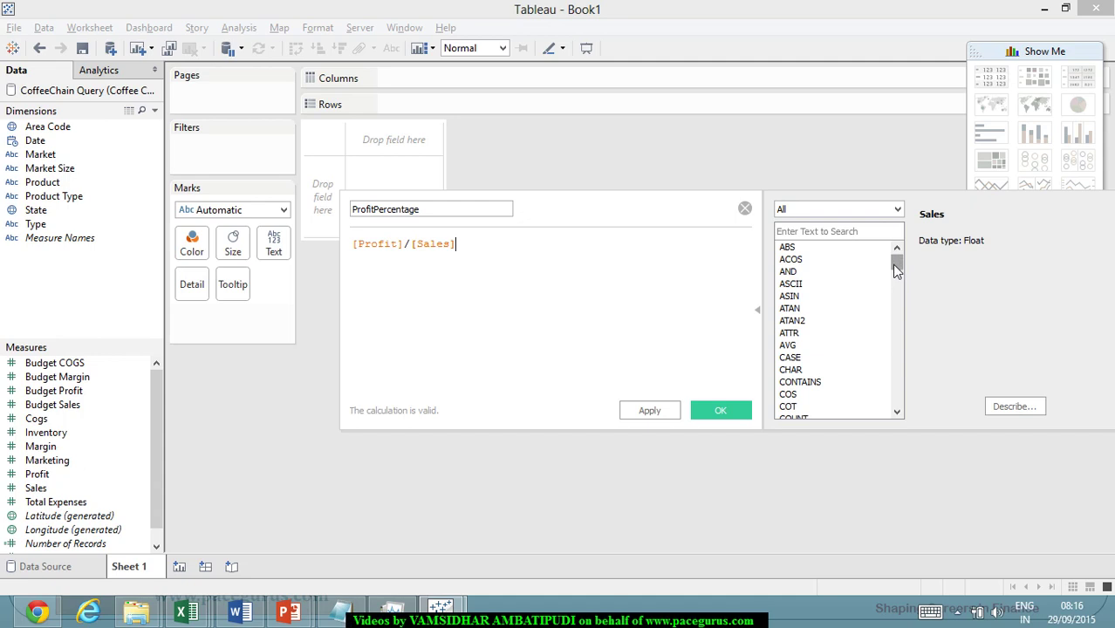
Step: Browse the Number functions in the calculation editor's function reference and read the descriptions of ABS, ACOS and COT
{"action": "left_click_drag", "start_coordinate": [893, 266], "coordinate": [917, 265]}
{"action": "left_click", "coordinate": [897, 210]}
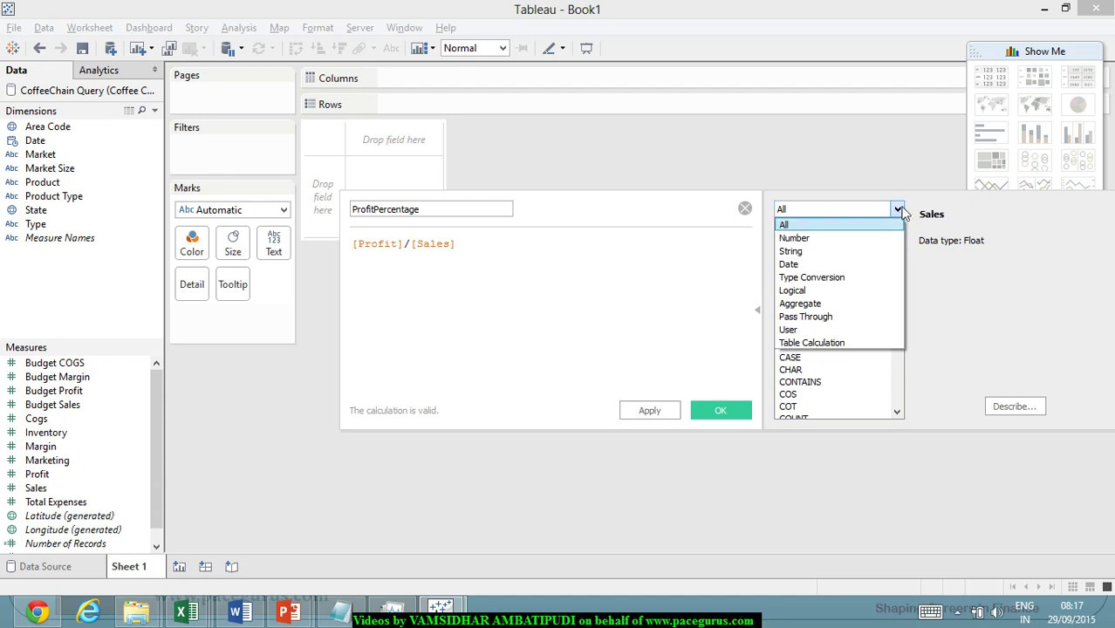
{"action": "left_click", "coordinate": [869, 237]}
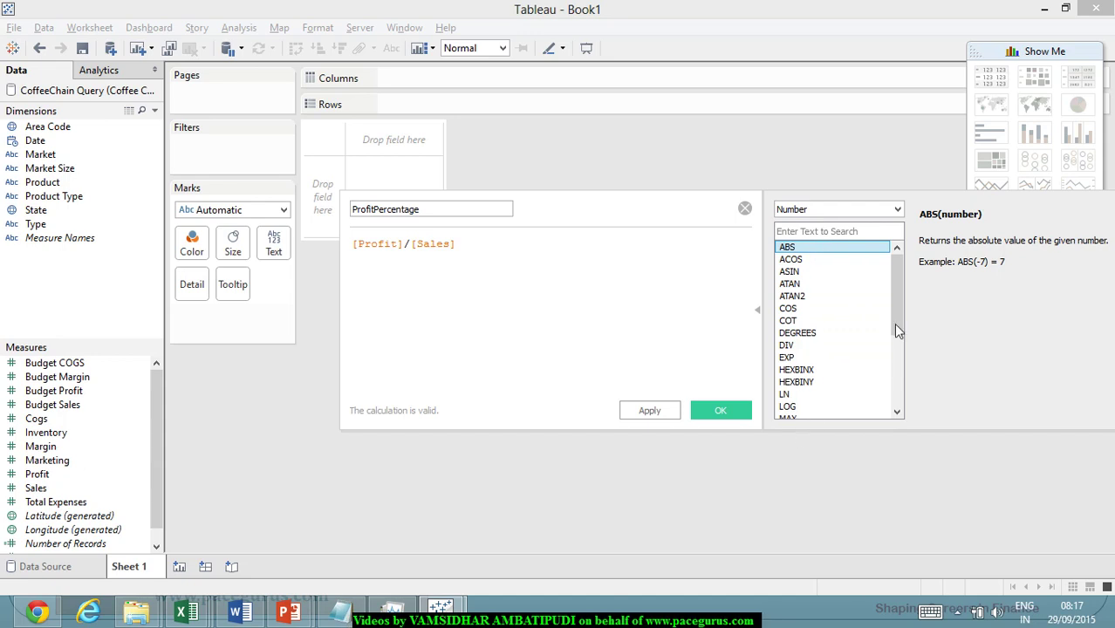
{"action": "scroll", "coordinate": [868, 332], "scroll_direction": "down", "scroll_amount": 4}
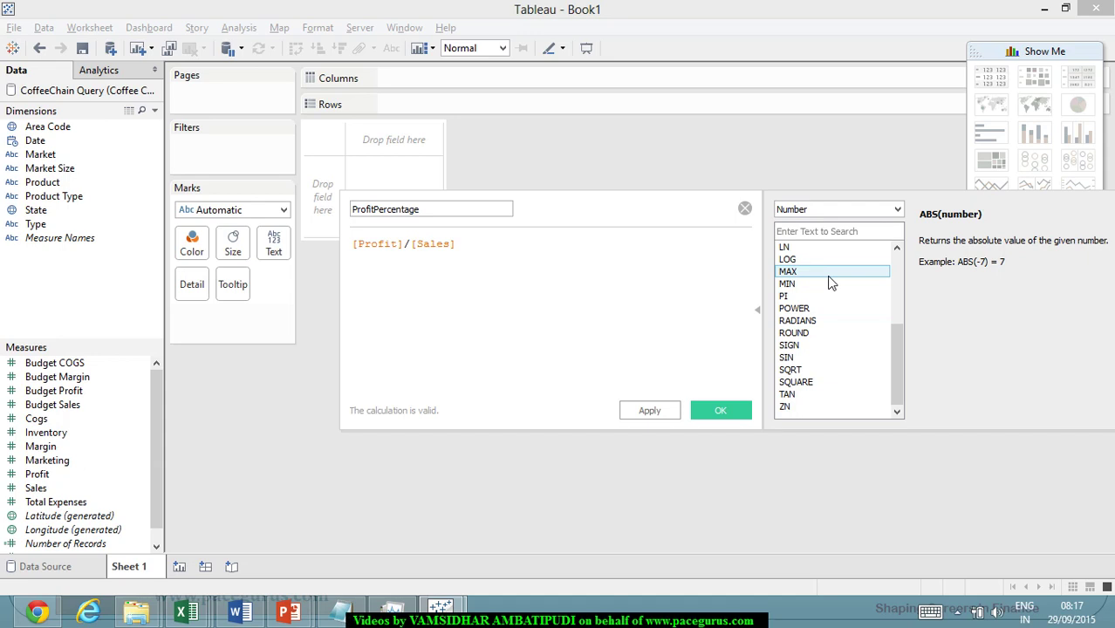
{"action": "scroll", "coordinate": [826, 332], "scroll_direction": "up", "scroll_amount": 2}
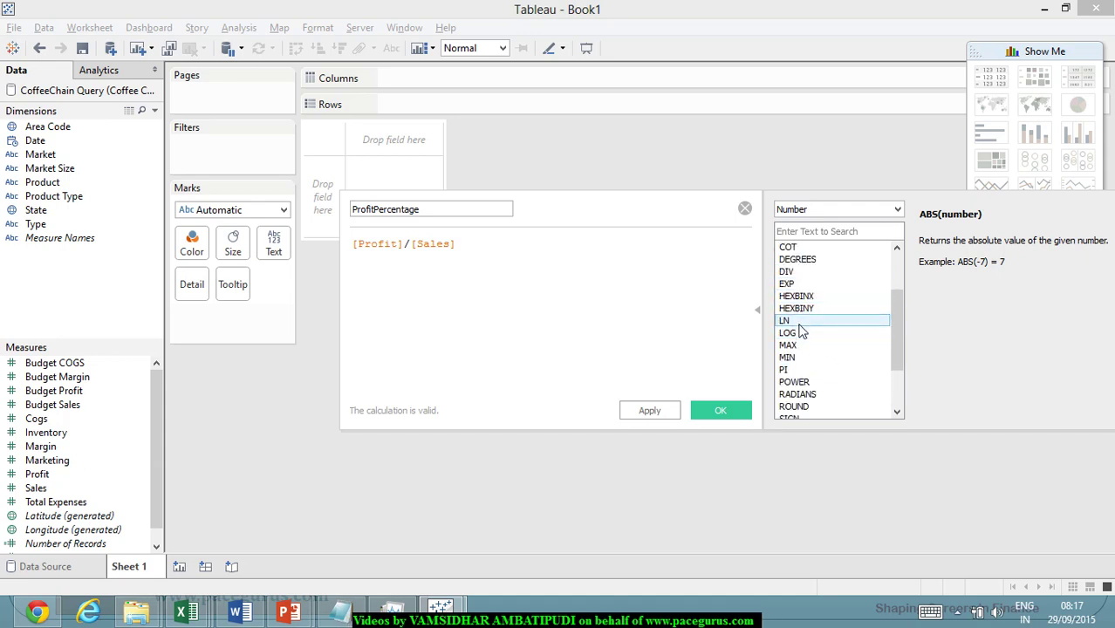
{"action": "scroll", "coordinate": [838, 330], "scroll_direction": "up", "scroll_amount": 2}
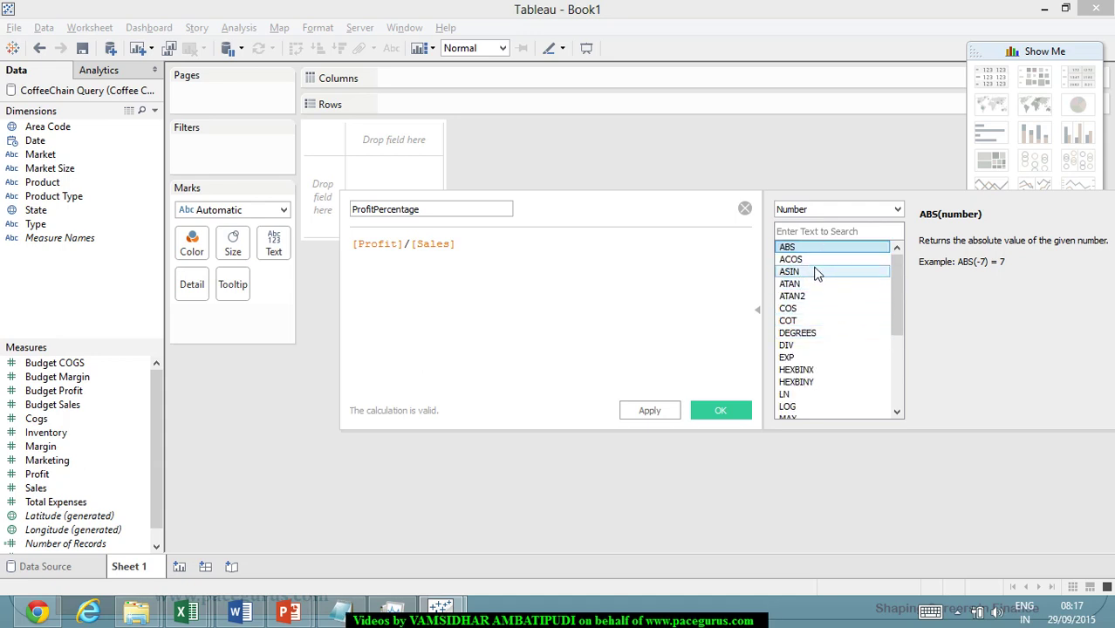
{"action": "scroll", "coordinate": [836, 333], "scroll_direction": "down", "scroll_amount": 4}
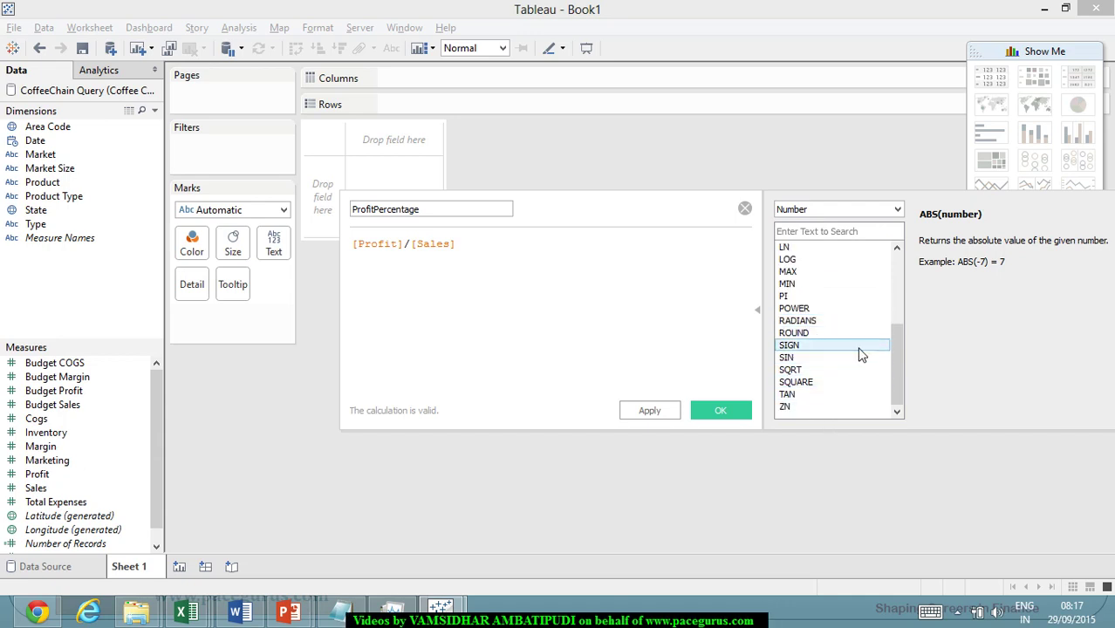
{"action": "scroll", "coordinate": [861, 355], "scroll_direction": "up", "scroll_amount": 4}
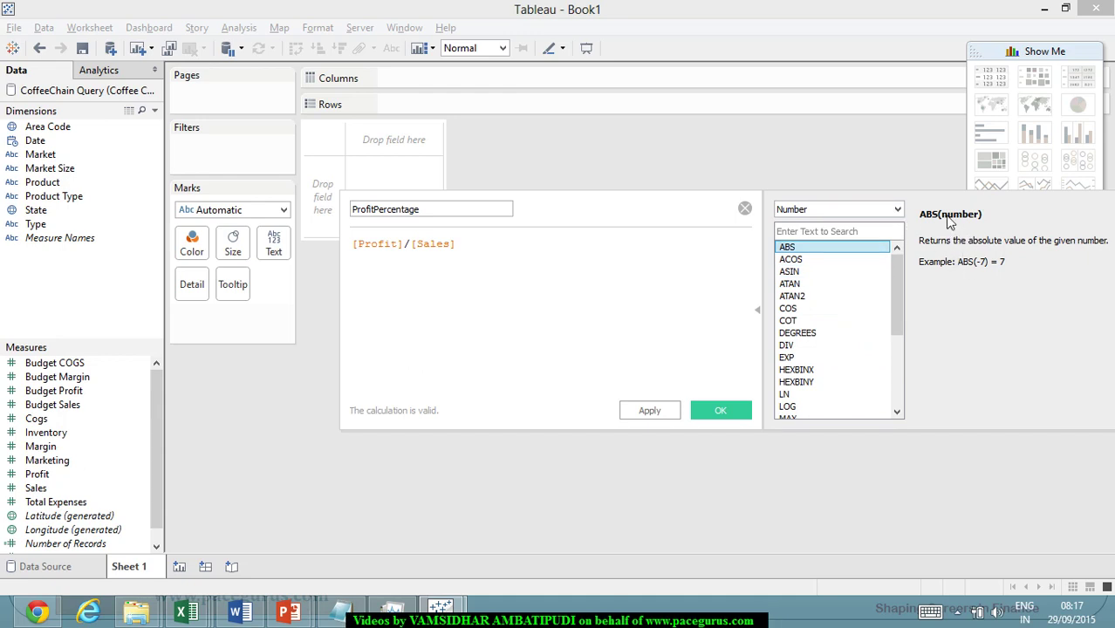
{"action": "left_click", "coordinate": [796, 260]}
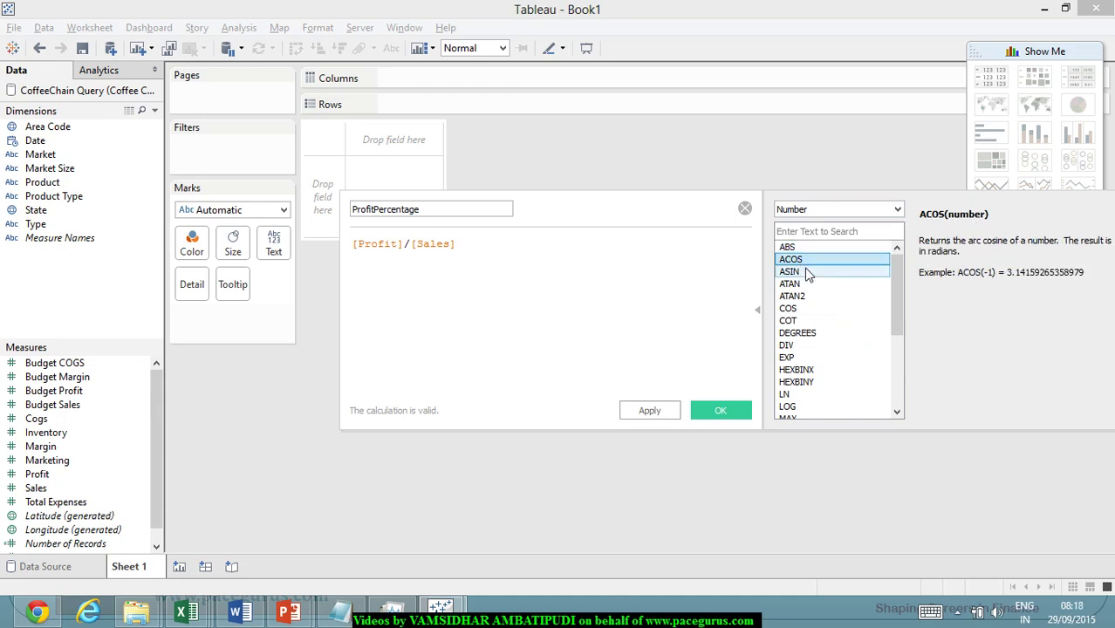
{"action": "left_click", "coordinate": [815, 321]}
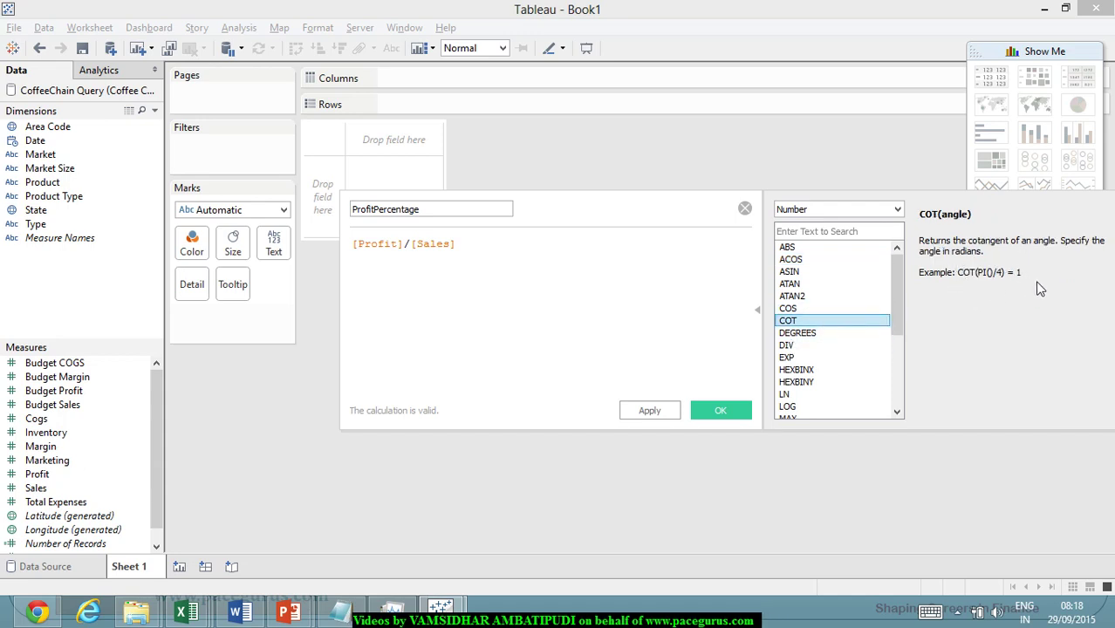
{"action": "left_click", "coordinate": [897, 210]}
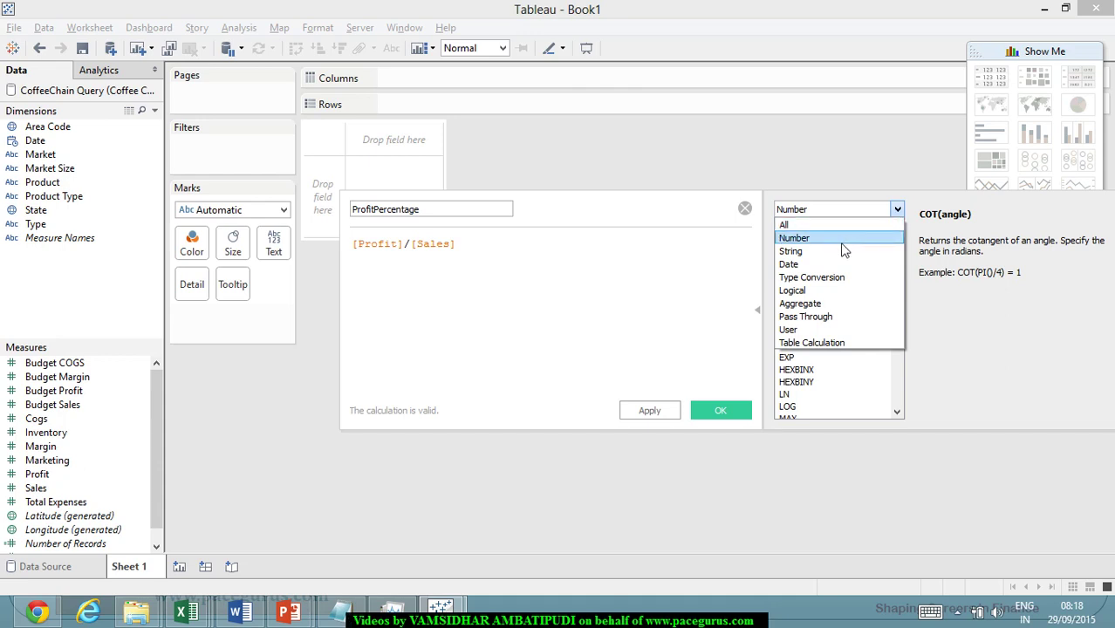
{"action": "key", "text": "Escape"}
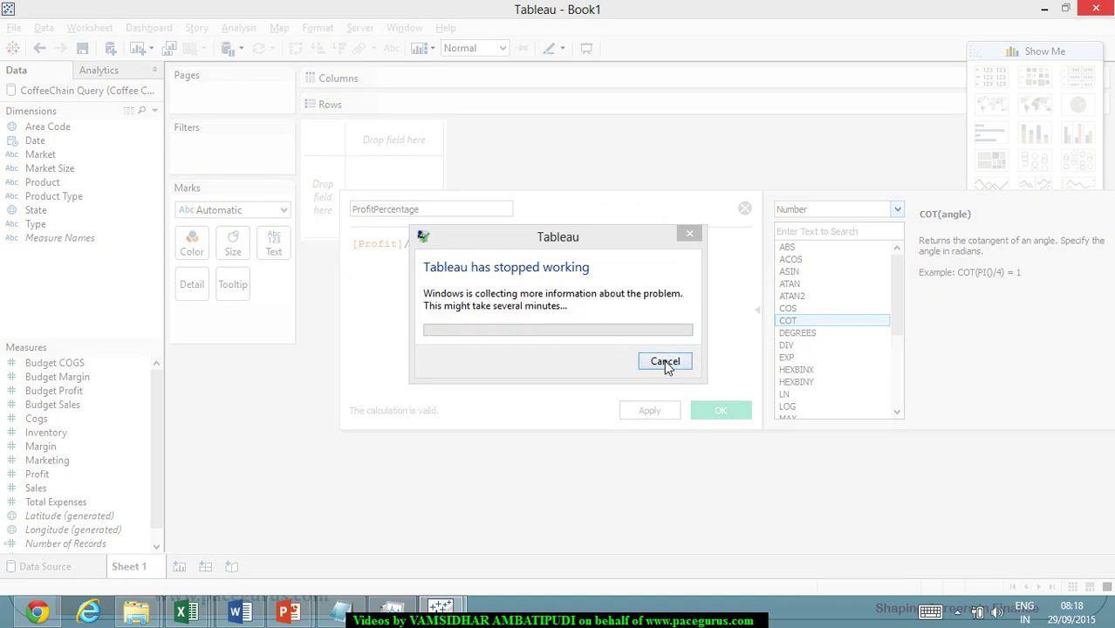
Step: Dismiss the crash report without sending information and relaunch Tableau 9.1, continuing the trial and declining the error report
{"action": "left_click", "coordinate": [768, 406]}
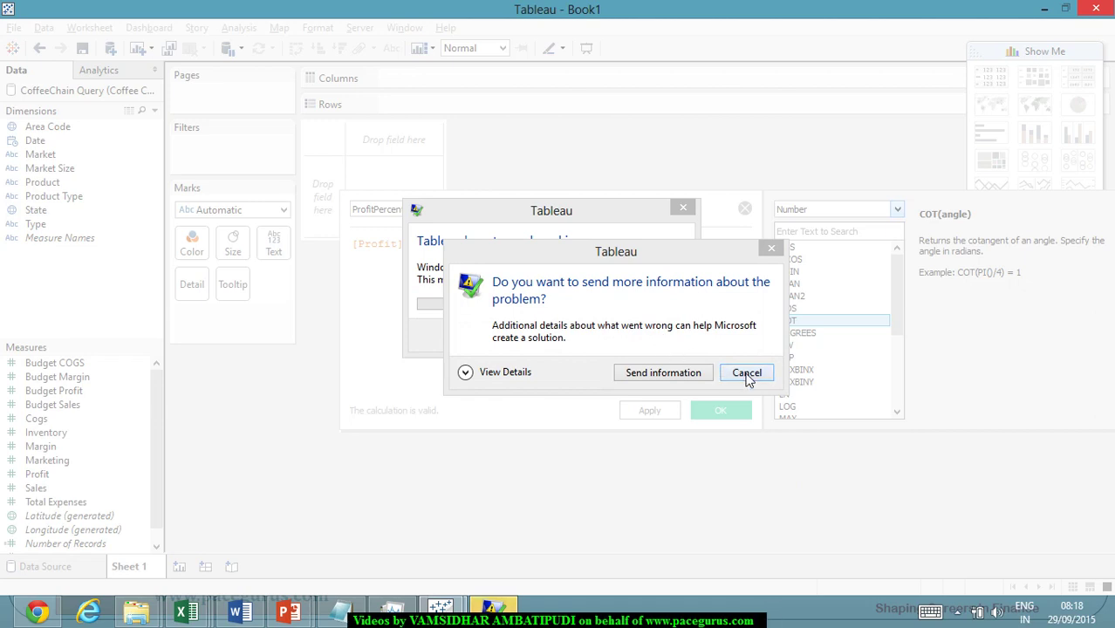
{"action": "left_click", "coordinate": [747, 374]}
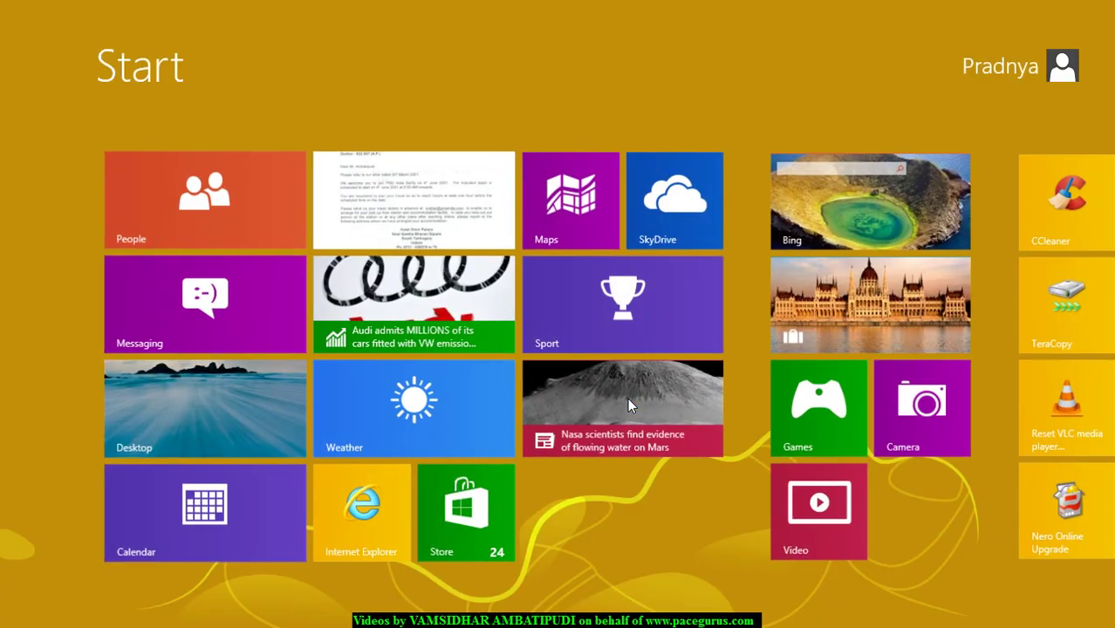
{"action": "type", "text": "tab"}
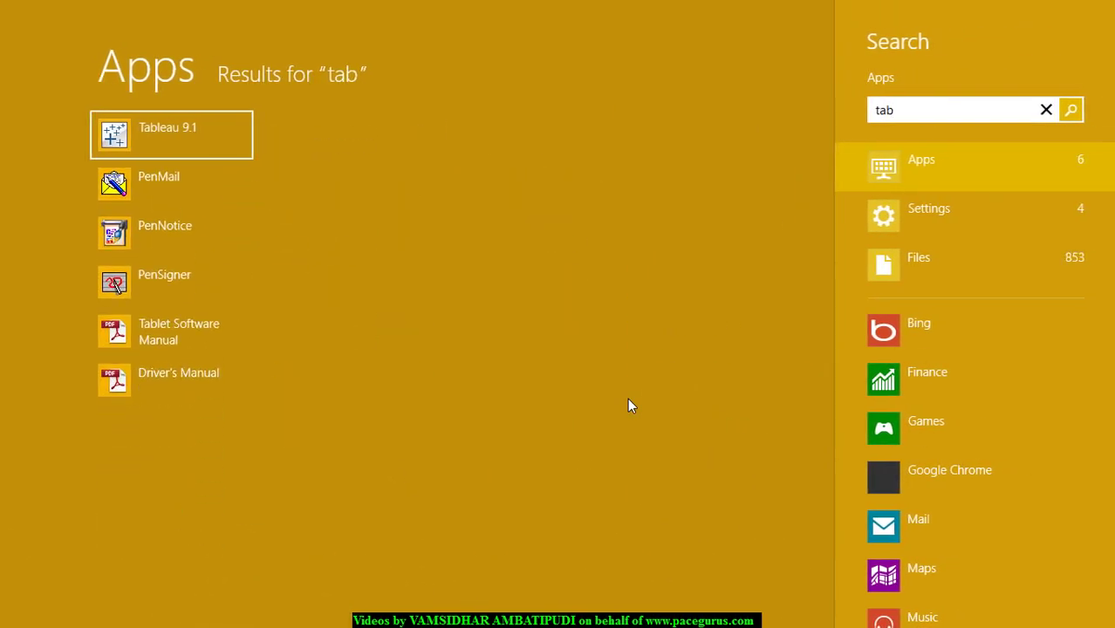
{"action": "key", "text": "Return"}
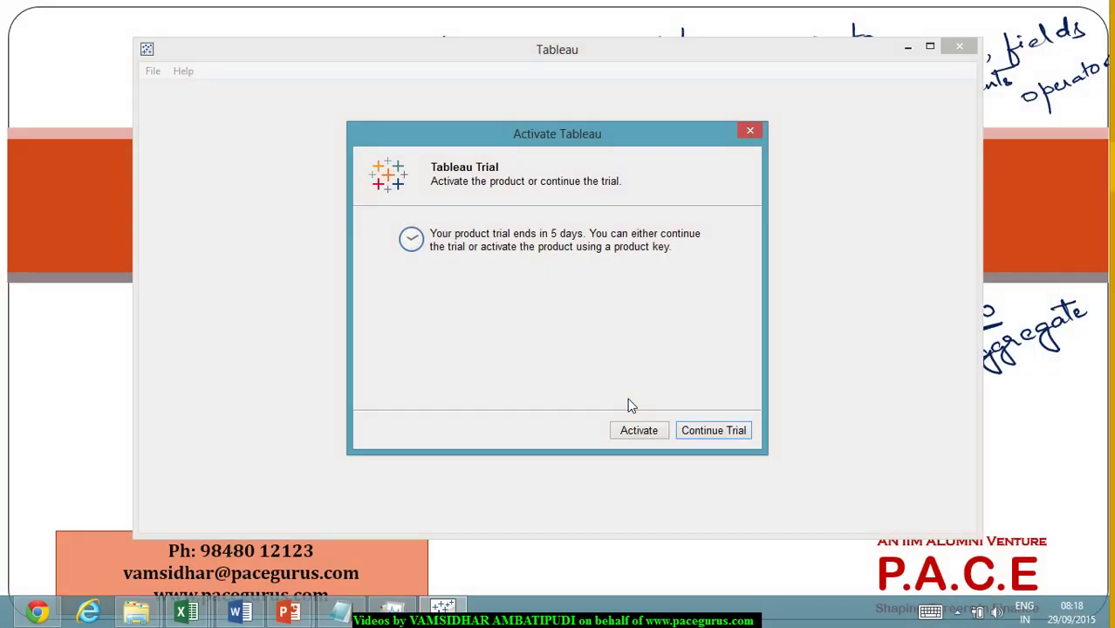
{"action": "left_click", "coordinate": [732, 430]}
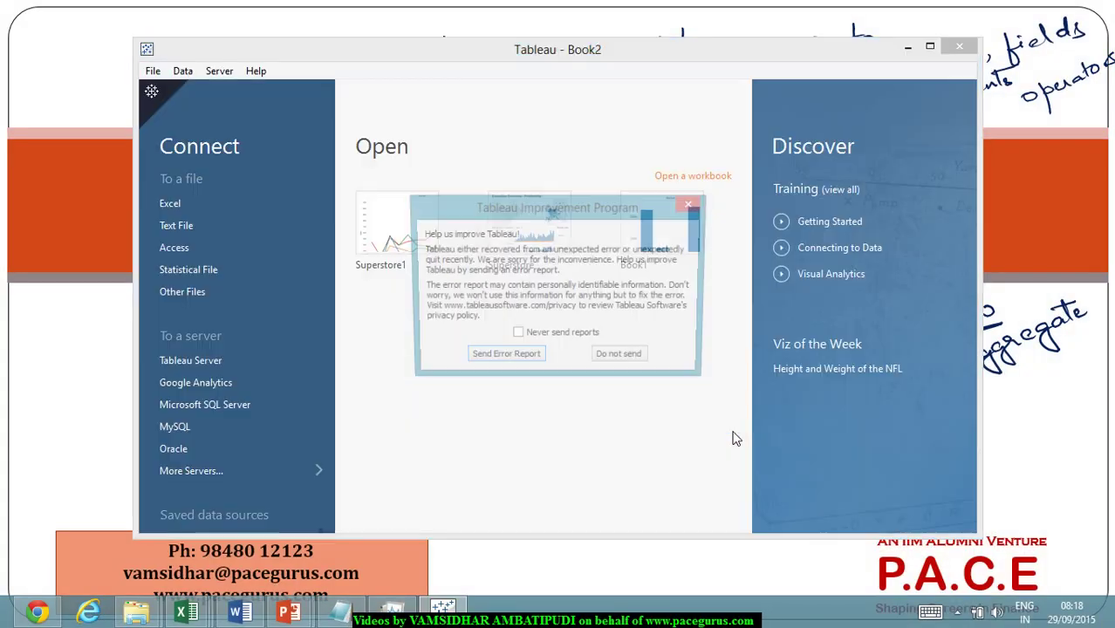
{"action": "left_click", "coordinate": [648, 360]}
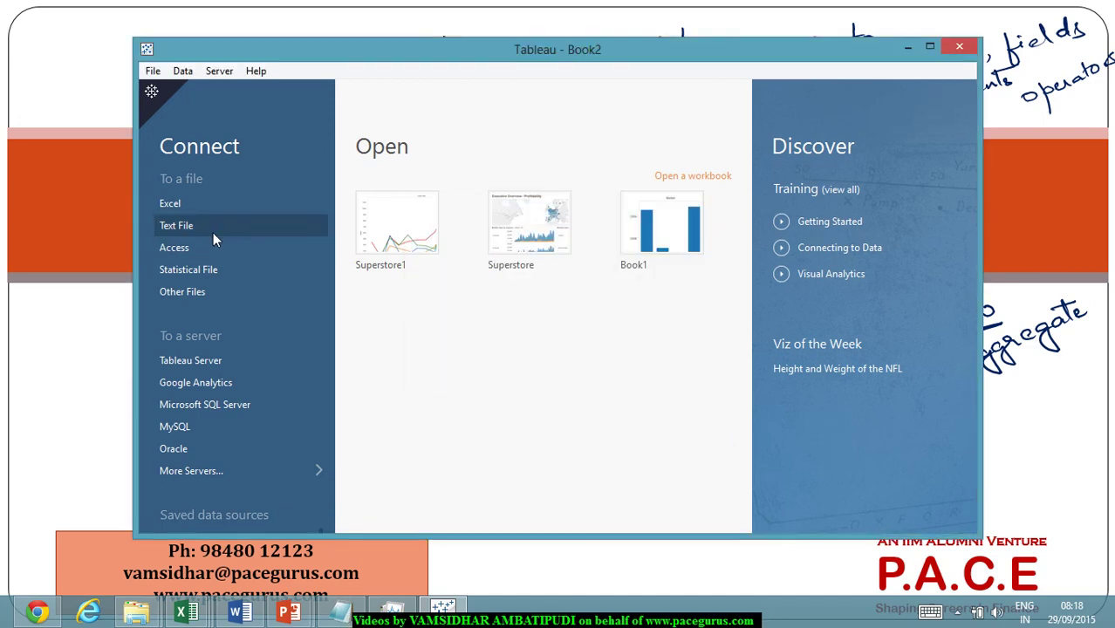
Step: Connect to the Access database file Coffee Chain.mdb
{"action": "left_click", "coordinate": [201, 252]}
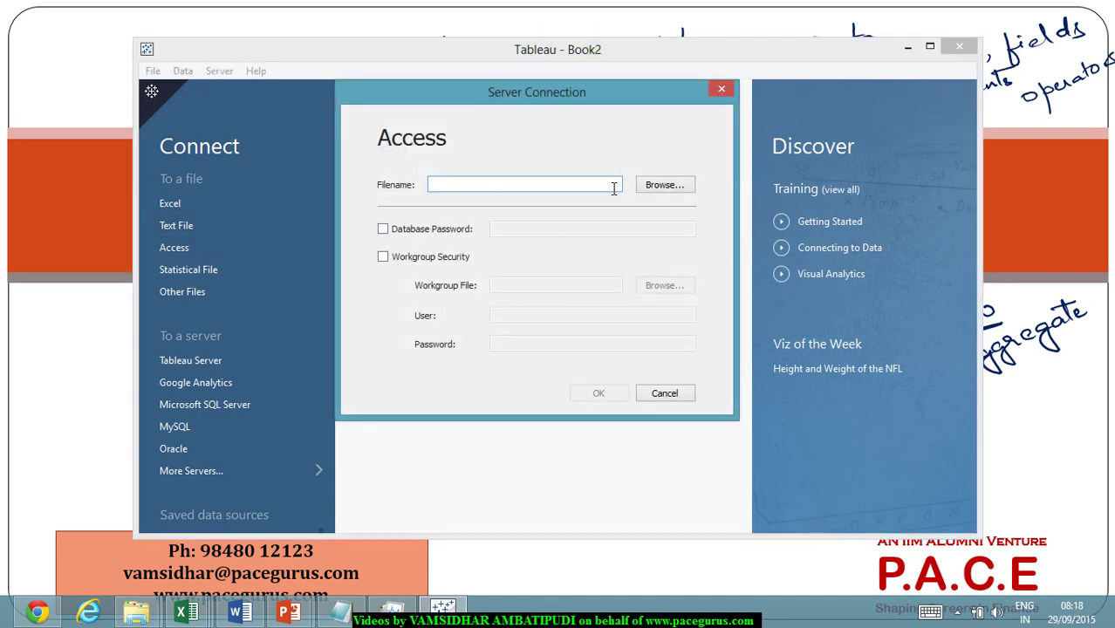
{"action": "left_click", "coordinate": [648, 186]}
{"action": "double_click", "coordinate": [571, 220]}
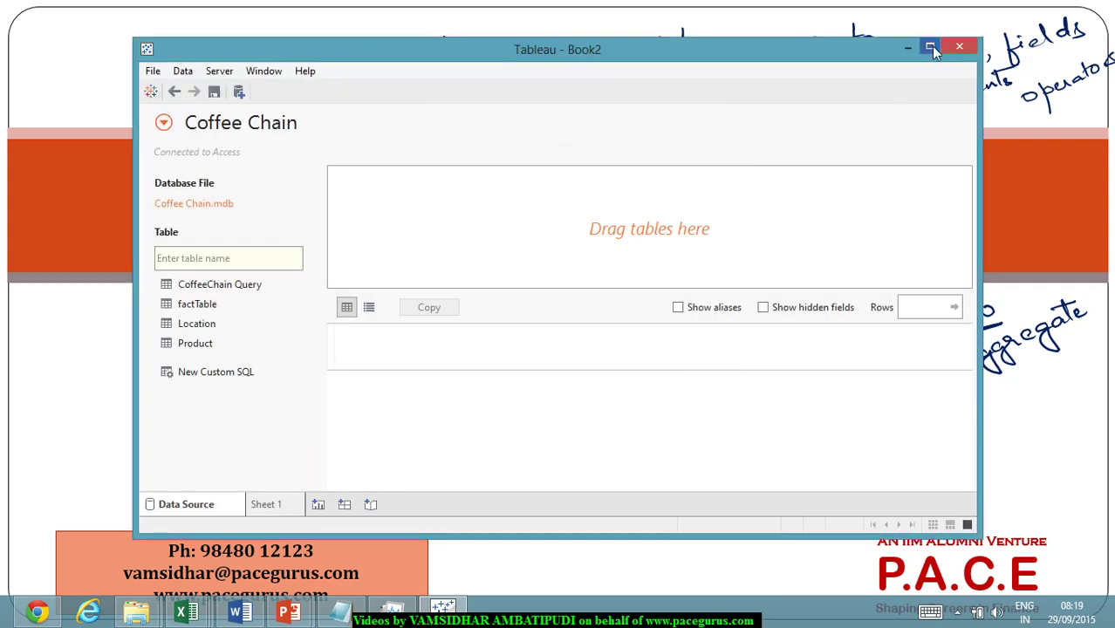
Step: Maximize the window, add the CoffeeChain Query table to the data source and open Sheet 1
{"action": "left_click", "coordinate": [930, 48]}
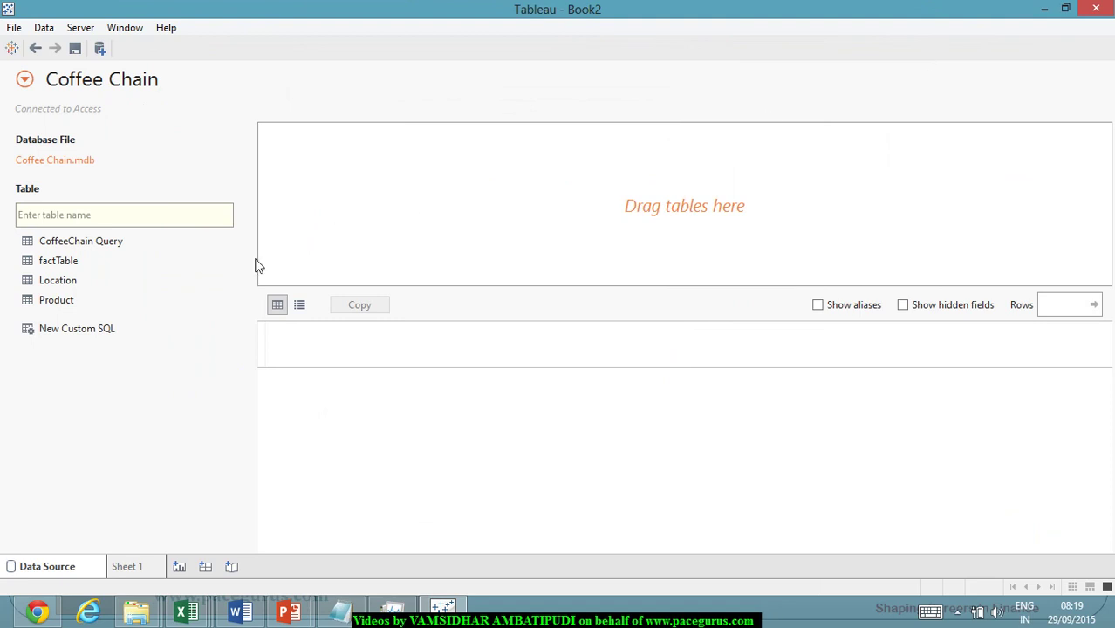
{"action": "double_click", "coordinate": [112, 248]}
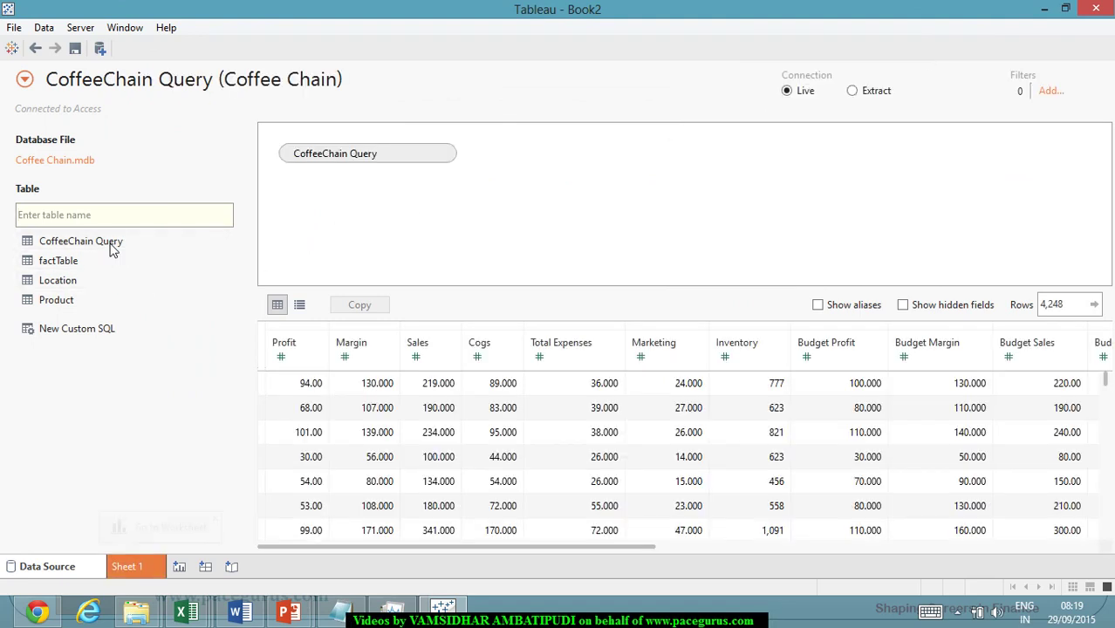
{"action": "left_click", "coordinate": [130, 573]}
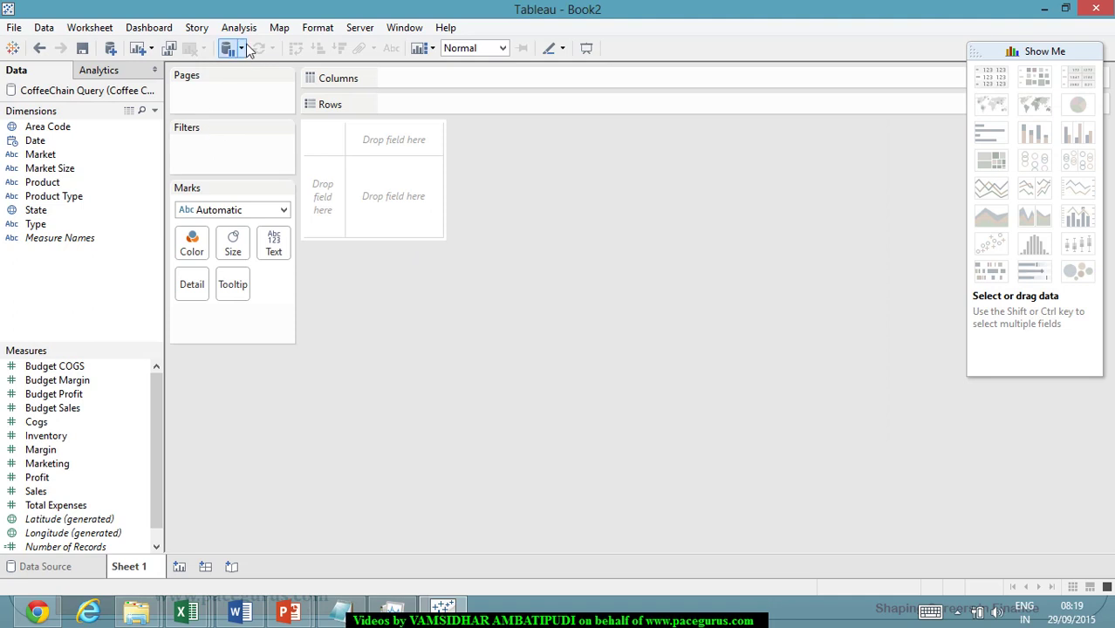
Step: Create a new calculated field from the Sales measure and clear its prefilled formula
{"action": "left_click", "coordinate": [61, 493]}
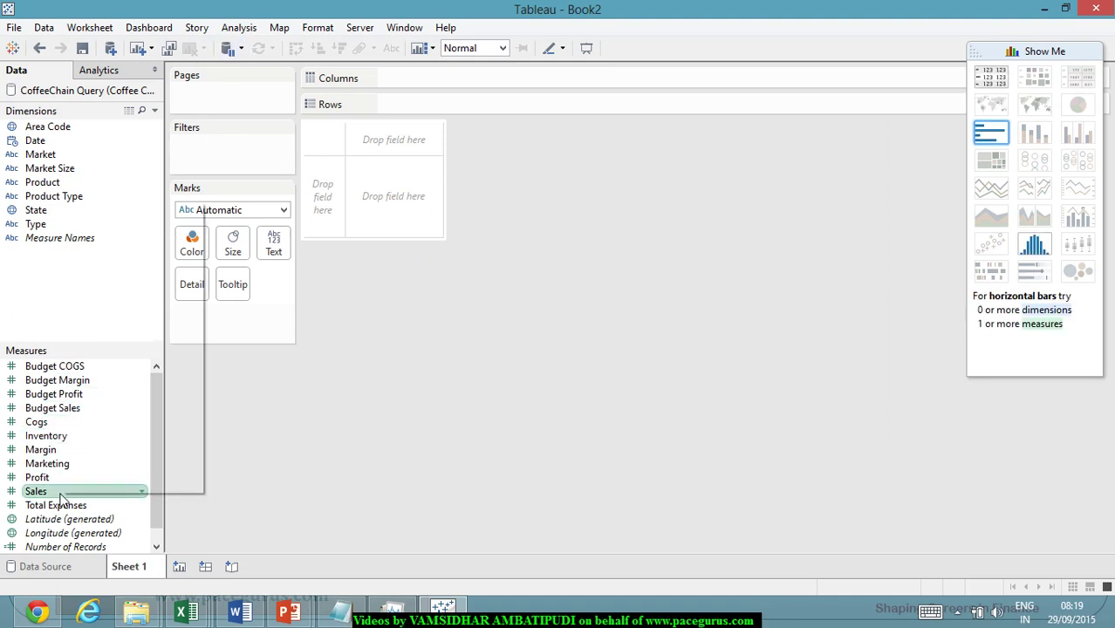
{"action": "right_click", "coordinate": [60, 493]}
{"action": "mouse_move", "coordinate": [184, 297]}
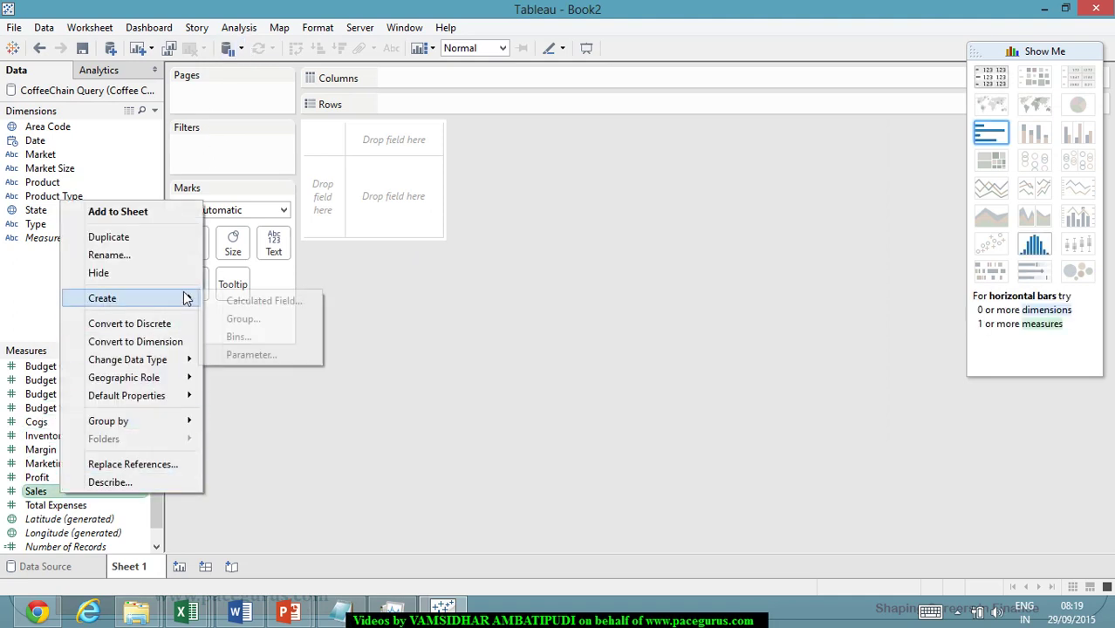
{"action": "left_click", "coordinate": [254, 301]}
{"action": "left_click", "coordinate": [531, 277]}
{"action": "key", "text": "BackSpace"}
{"action": "key", "text": "BackSpace"}
{"action": "key", "text": "BackSpace"}
{"action": "key", "text": "BackSpace"}
{"action": "key", "text": "BackSpace"}
{"action": "key", "text": "BackSpace"}
{"action": "key", "text": "BackSpace"}
Step: Build the formula [Profit]/[Sales] in the new calculated field from the Profit and Sales measures
{"action": "left_click_drag", "start_coordinate": [39, 479], "coordinate": [377, 297]}
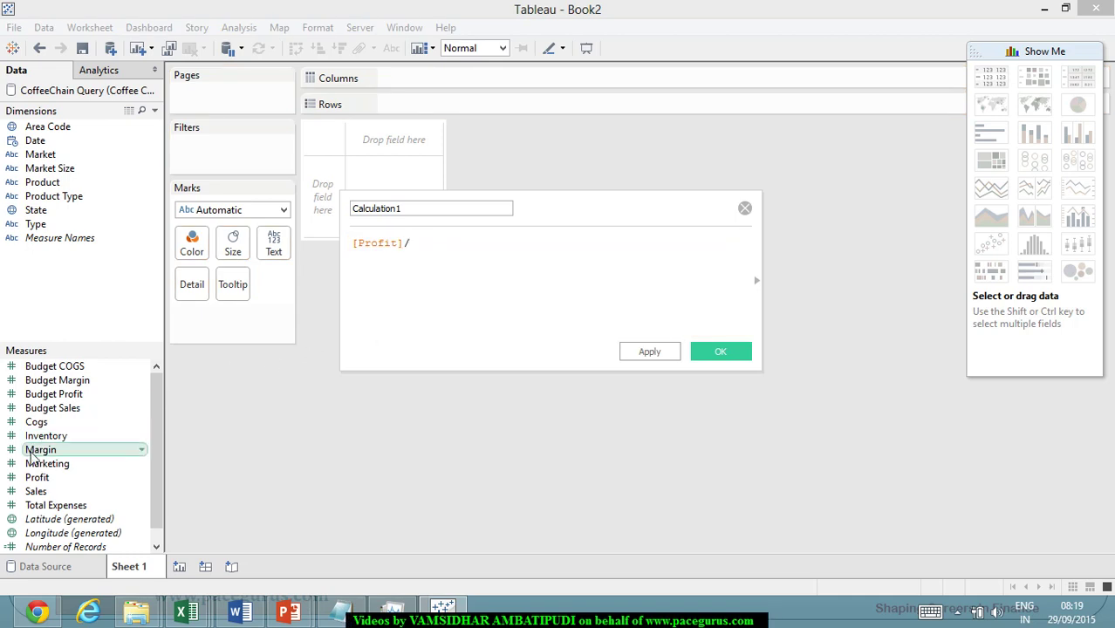
{"action": "type", "text": "/"}
{"action": "left_click_drag", "start_coordinate": [50, 499], "coordinate": [504, 325]}
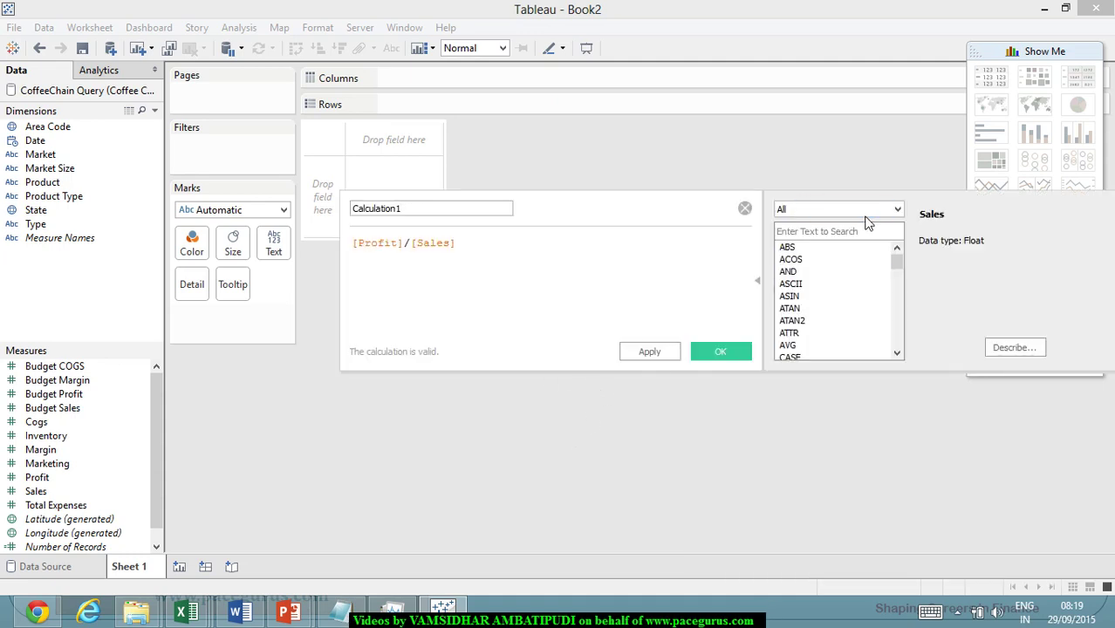
Step: Filter the function reference to String functions and review the list, reading the descriptions of CONTAINS, ENDSWITH and FIND
{"action": "left_click", "coordinate": [880, 214]}
{"action": "left_click", "coordinate": [807, 250]}
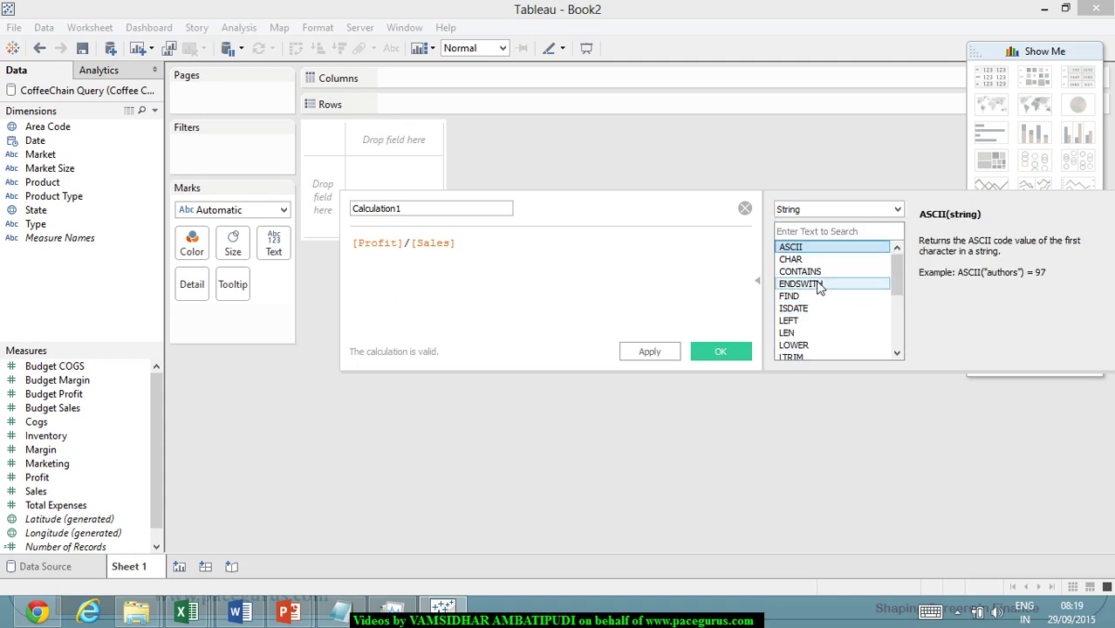
{"action": "left_click", "coordinate": [807, 272]}
{"action": "left_click", "coordinate": [819, 285]}
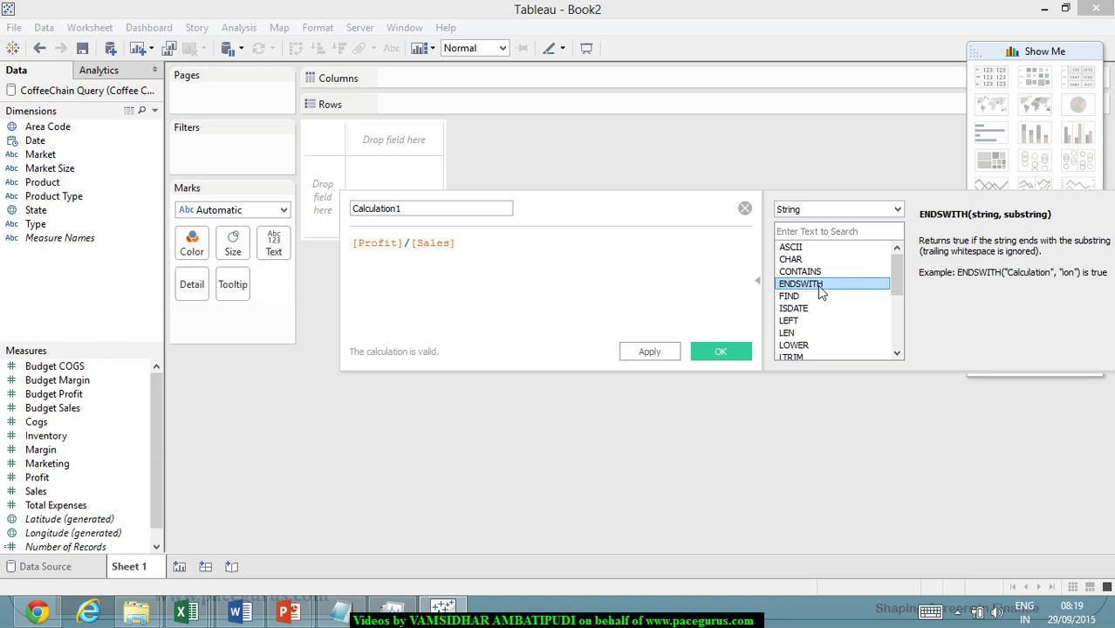
{"action": "left_click", "coordinate": [819, 297]}
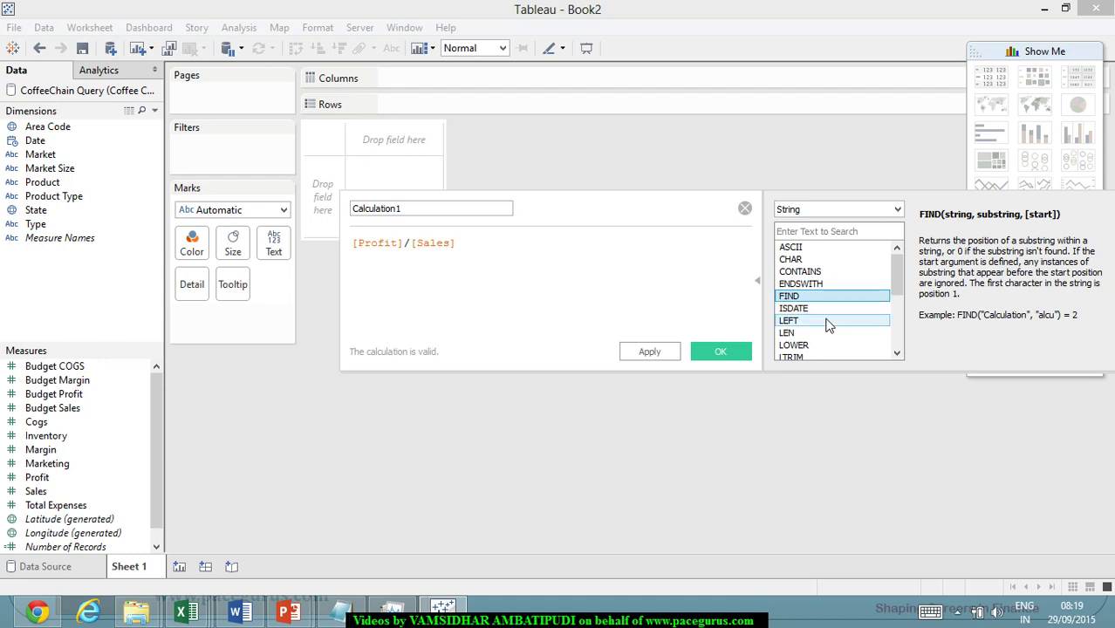
{"action": "scroll", "coordinate": [836, 322], "scroll_direction": "down", "scroll_amount": 2}
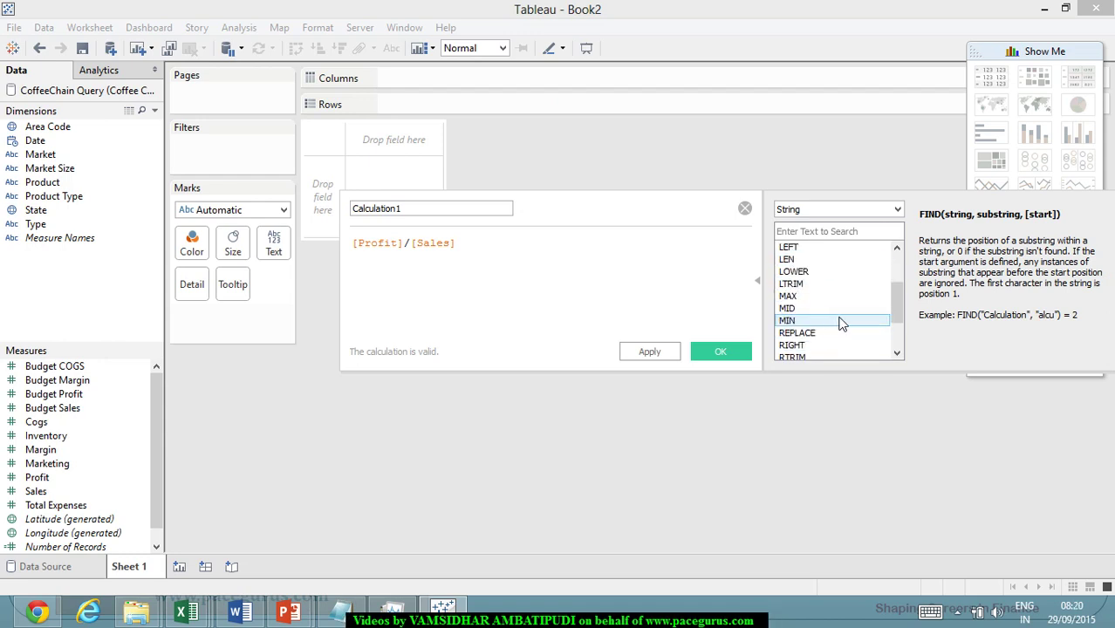
{"action": "scroll", "coordinate": [839, 321], "scroll_direction": "down", "scroll_amount": 2}
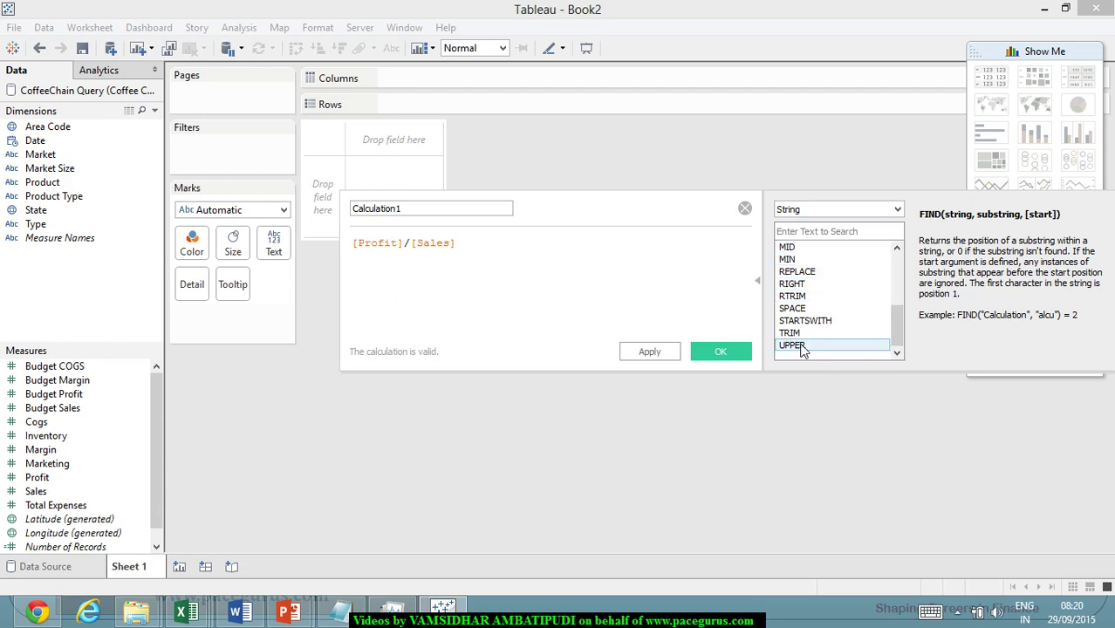
Step: Try to switch the function reference from String to Date functions, and dismiss the crash report dialogs of the Book2 workbook
{"action": "scroll", "coordinate": [825, 279], "scroll_direction": "up", "scroll_amount": 1}
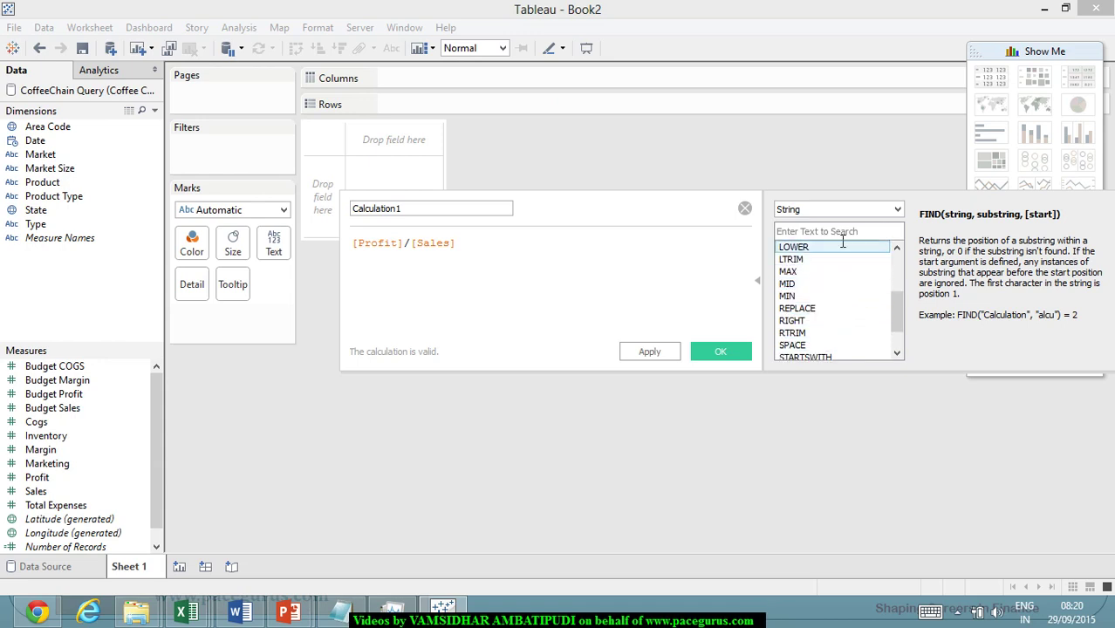
{"action": "left_click", "coordinate": [885, 215]}
{"action": "left_click", "coordinate": [829, 260]}
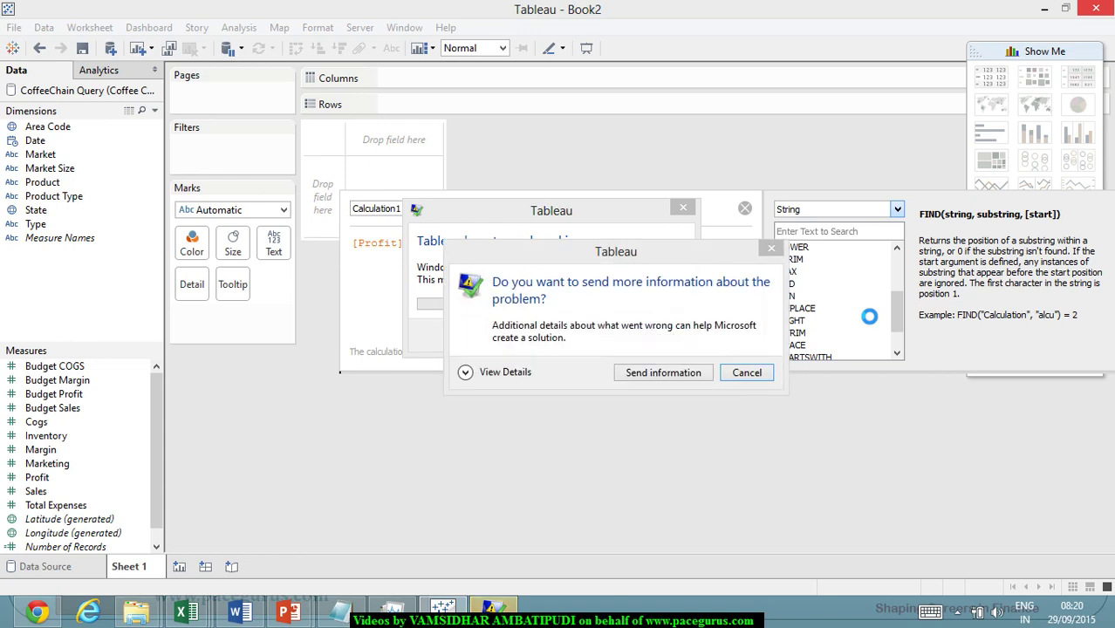
{"action": "left_click", "coordinate": [746, 374]}
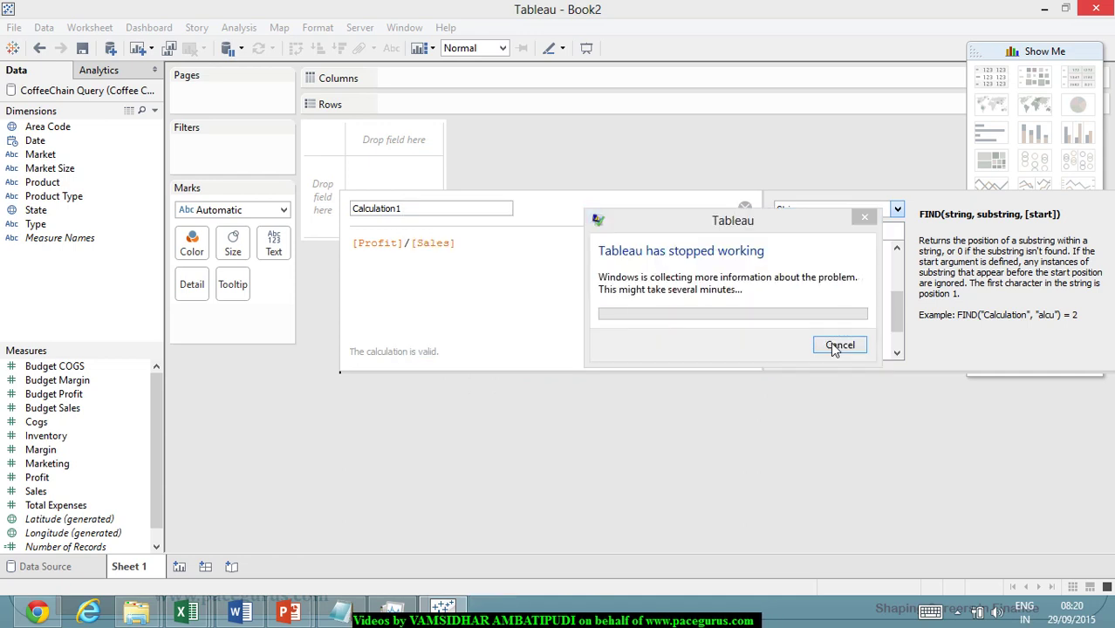
{"action": "left_click", "coordinate": [929, 382]}
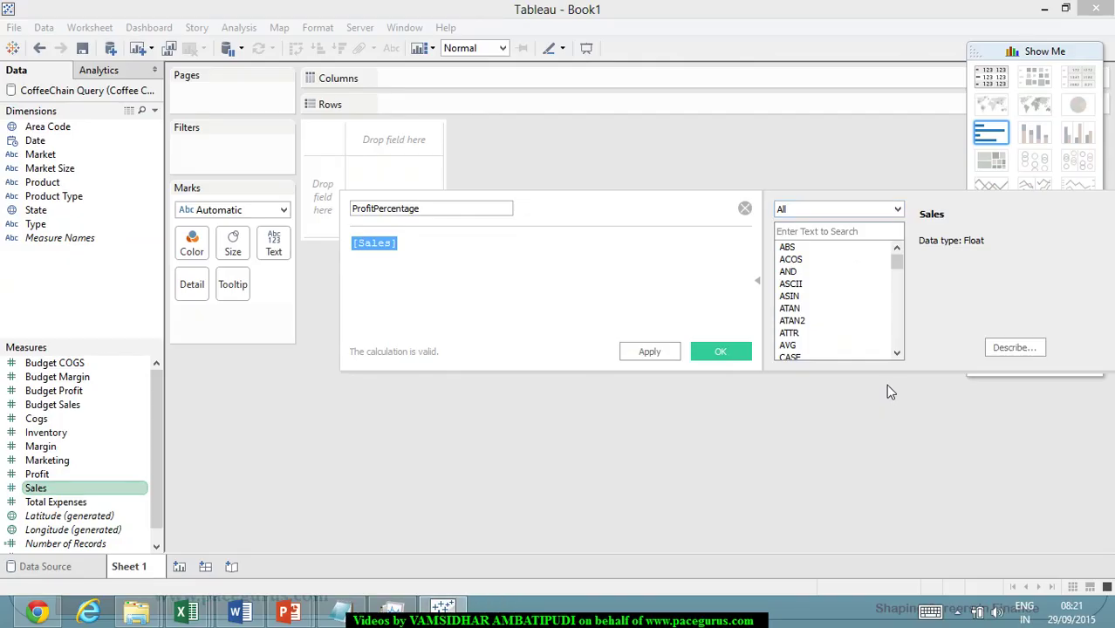
Step: Filter the function reference to String and to Date functions, reading the descriptions of DATEDIFF and DATEPART and reviewing the rest of the Date list
{"action": "left_click", "coordinate": [898, 210]}
{"action": "left_click", "coordinate": [826, 252]}
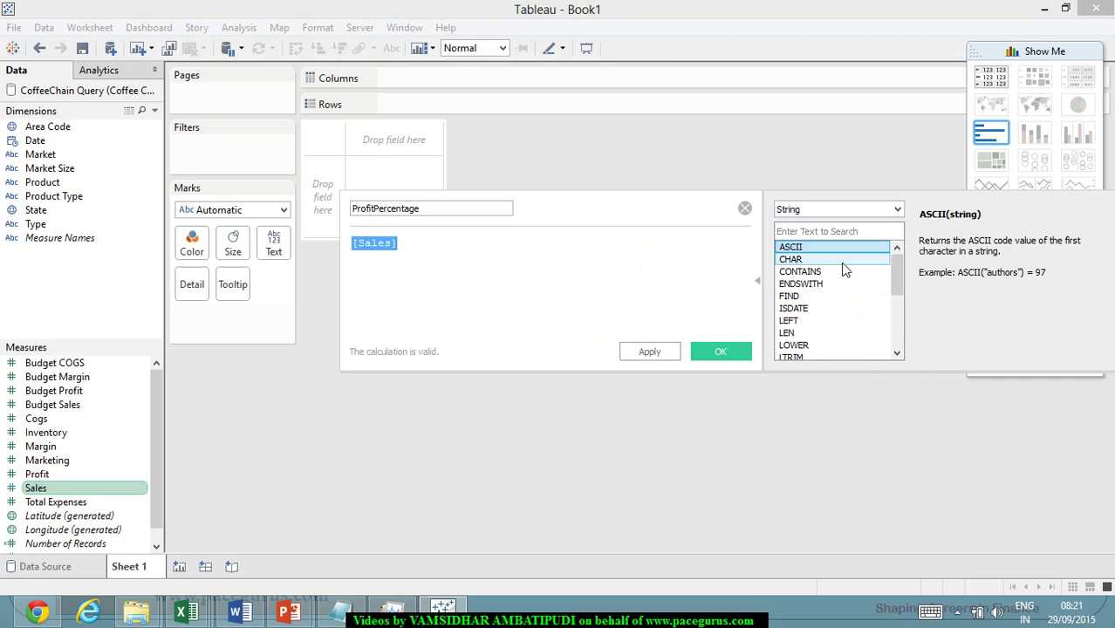
{"action": "left_click", "coordinate": [898, 210]}
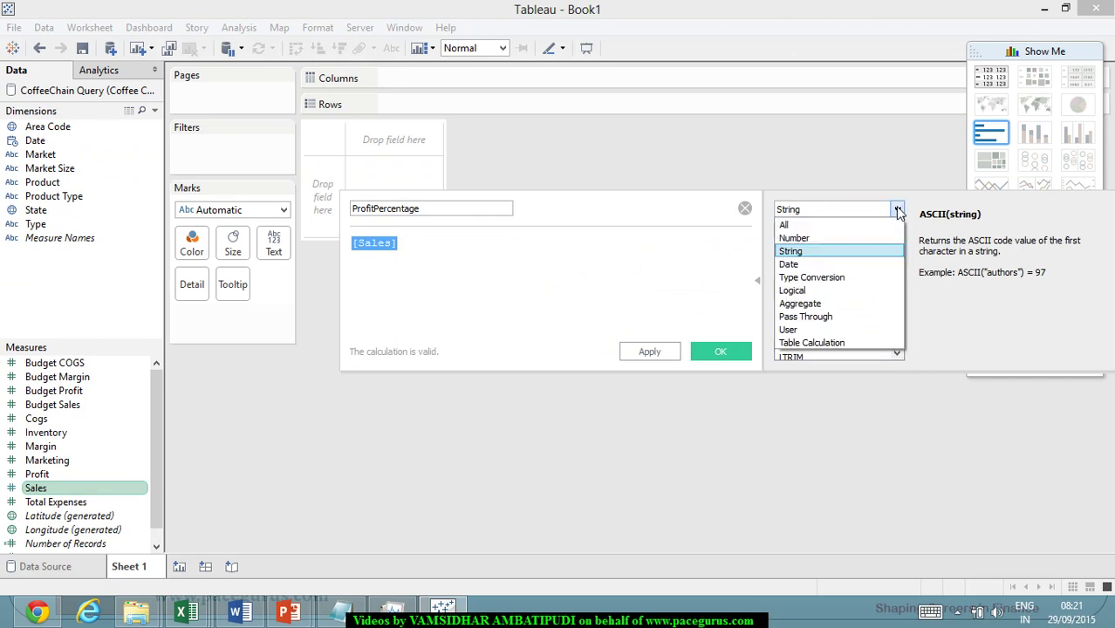
{"action": "left_click", "coordinate": [837, 264]}
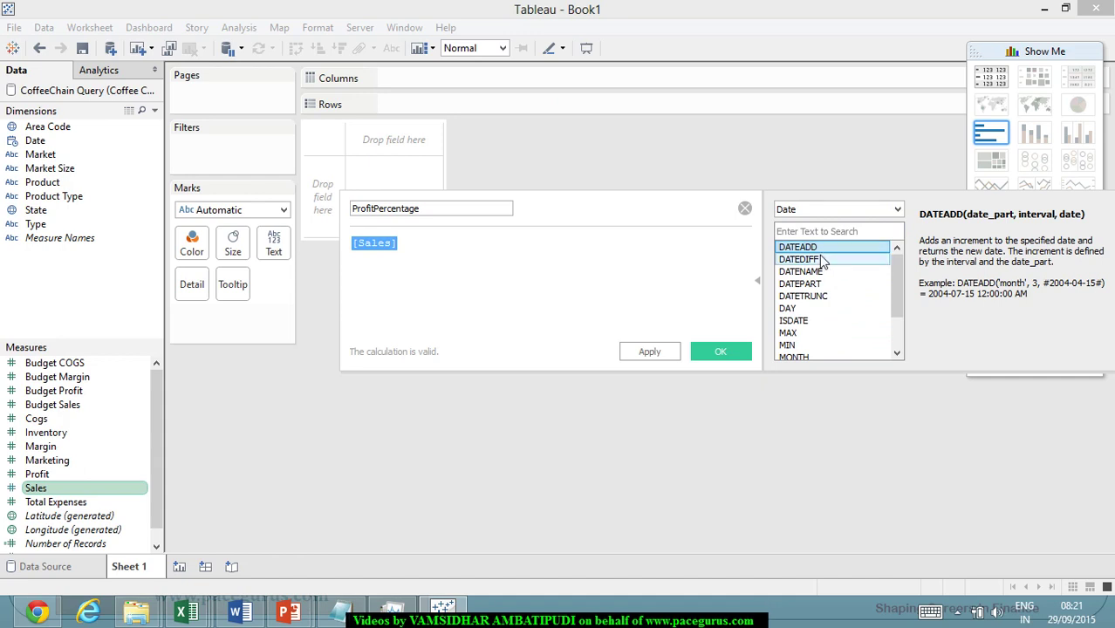
{"action": "left_click", "coordinate": [825, 260]}
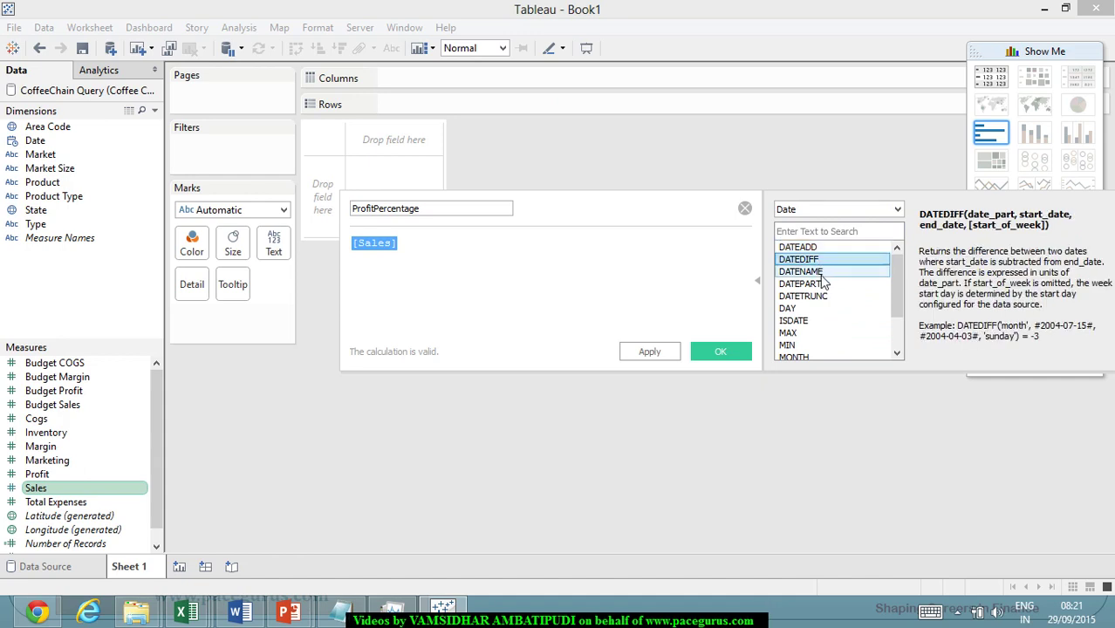
{"action": "left_click", "coordinate": [827, 285]}
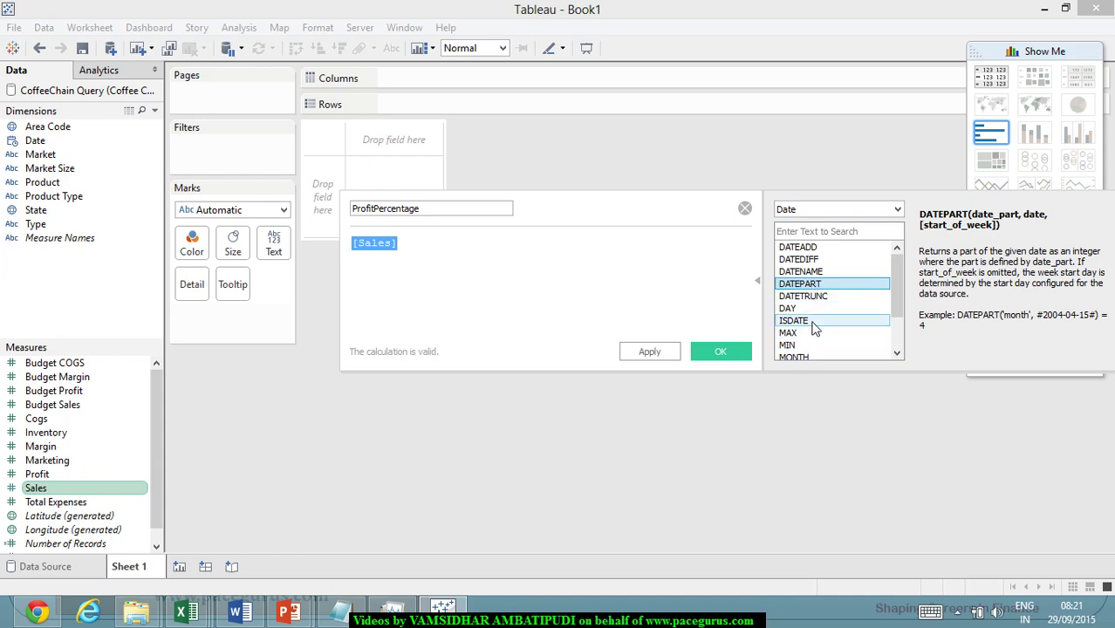
{"action": "scroll", "coordinate": [818, 330], "scroll_direction": "down", "scroll_amount": 2}
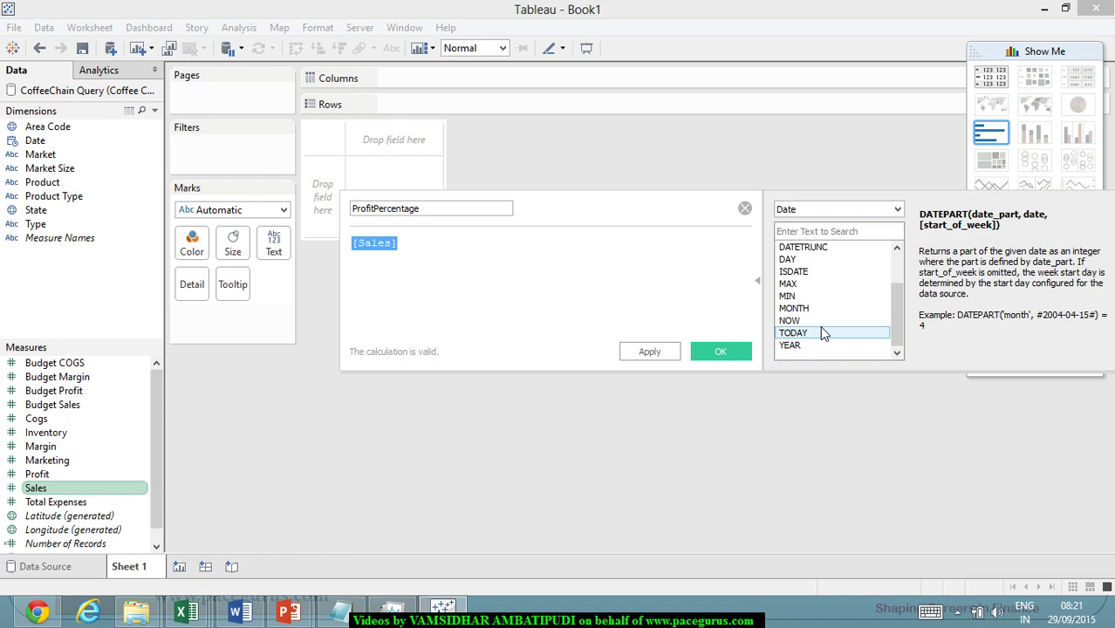
{"action": "scroll", "coordinate": [820, 325], "scroll_direction": "up", "scroll_amount": 2}
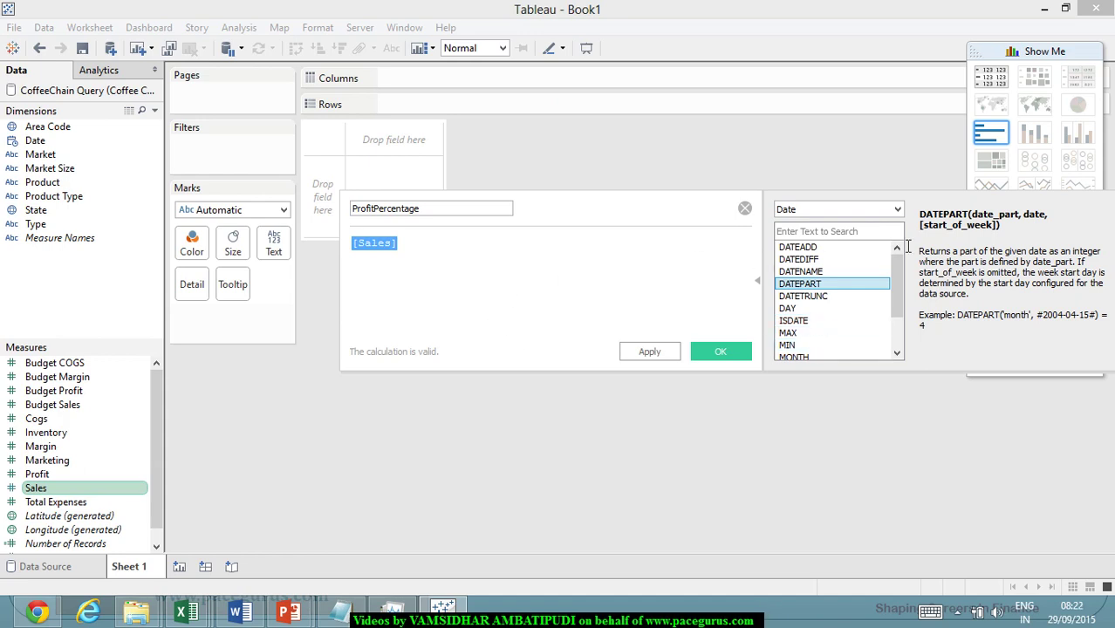
Step: Try to change the function category again, and cancel the crash reports without sending information
{"action": "left_click", "coordinate": [884, 210]}
{"action": "left_click", "coordinate": [843, 264]}
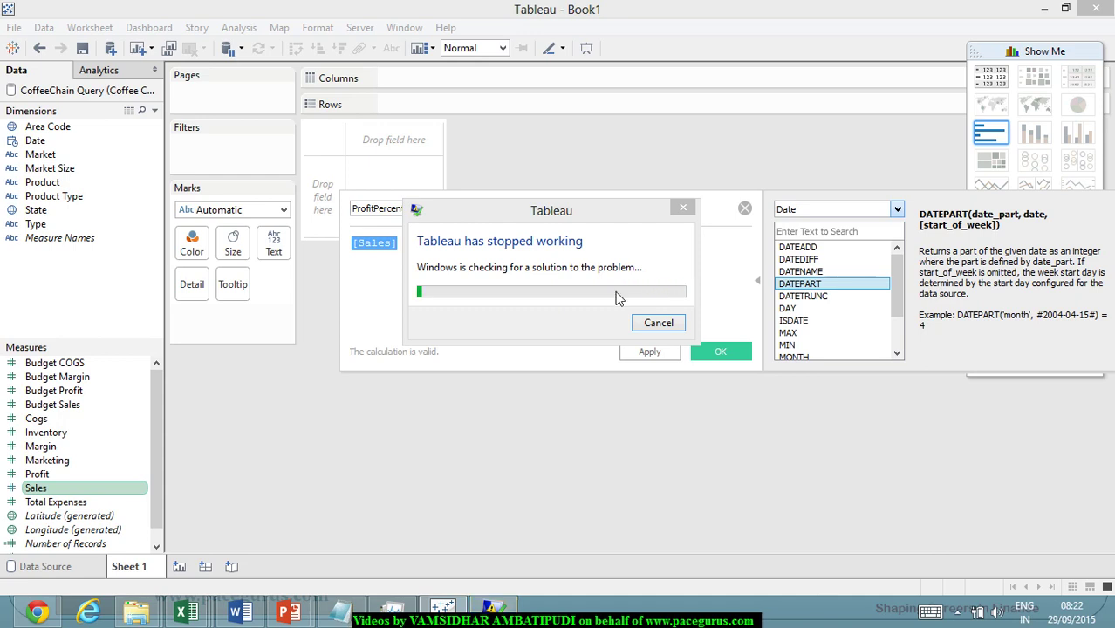
{"action": "left_click", "coordinate": [644, 335]}
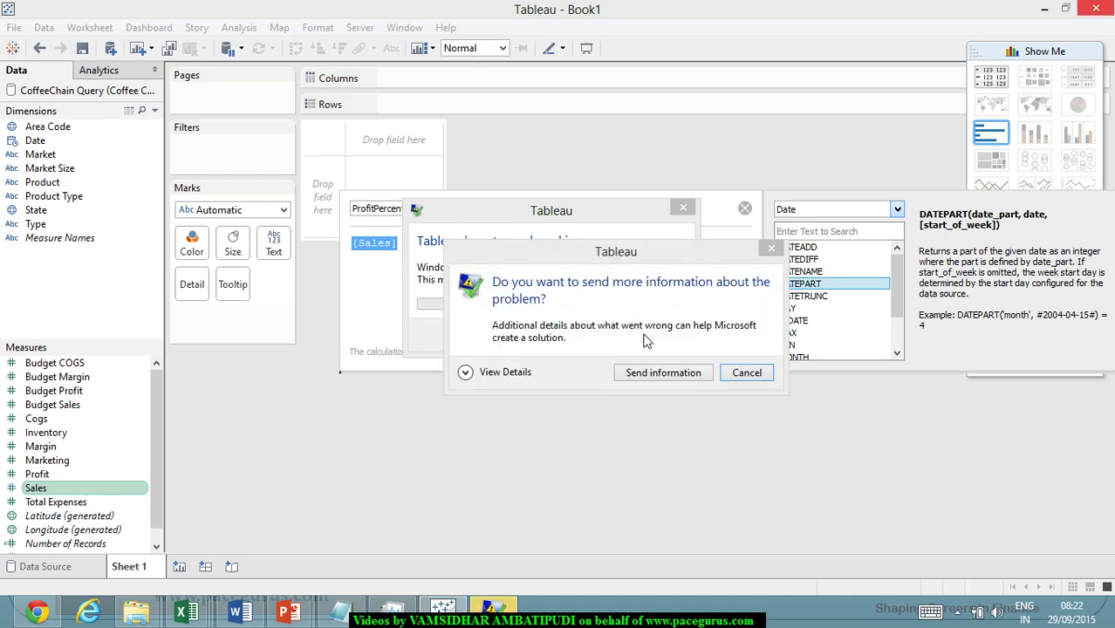
{"action": "left_click", "coordinate": [753, 376]}
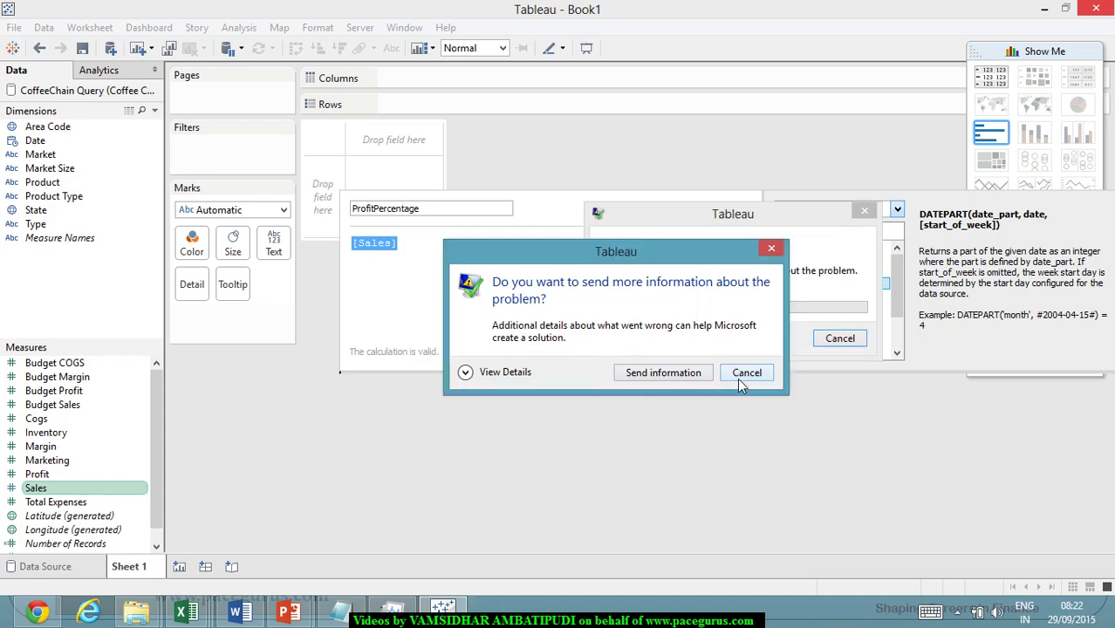
{"action": "left_click", "coordinate": [739, 377]}
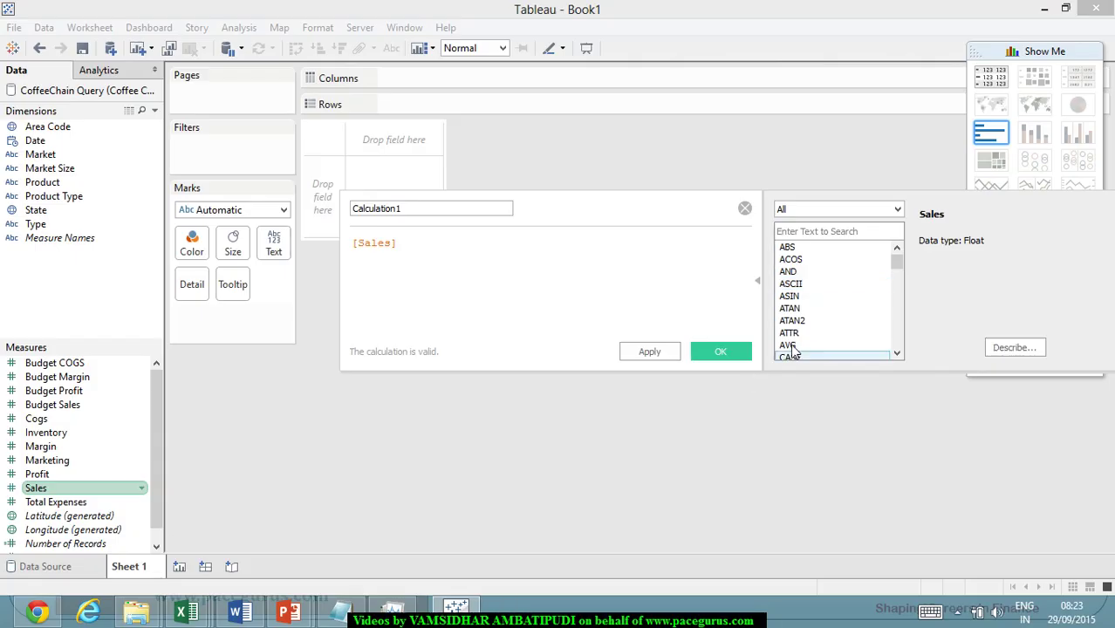
Step: Review the available function categories and name the new calculated field ProfitPercentage
{"action": "left_click", "coordinate": [897, 212]}
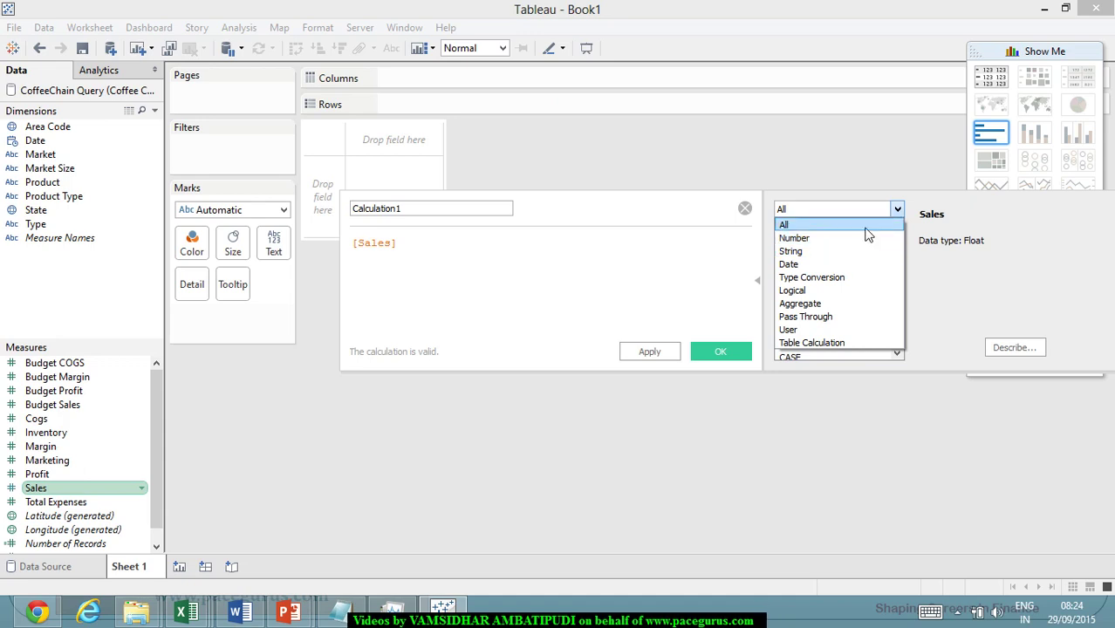
{"action": "left_click", "coordinate": [892, 447]}
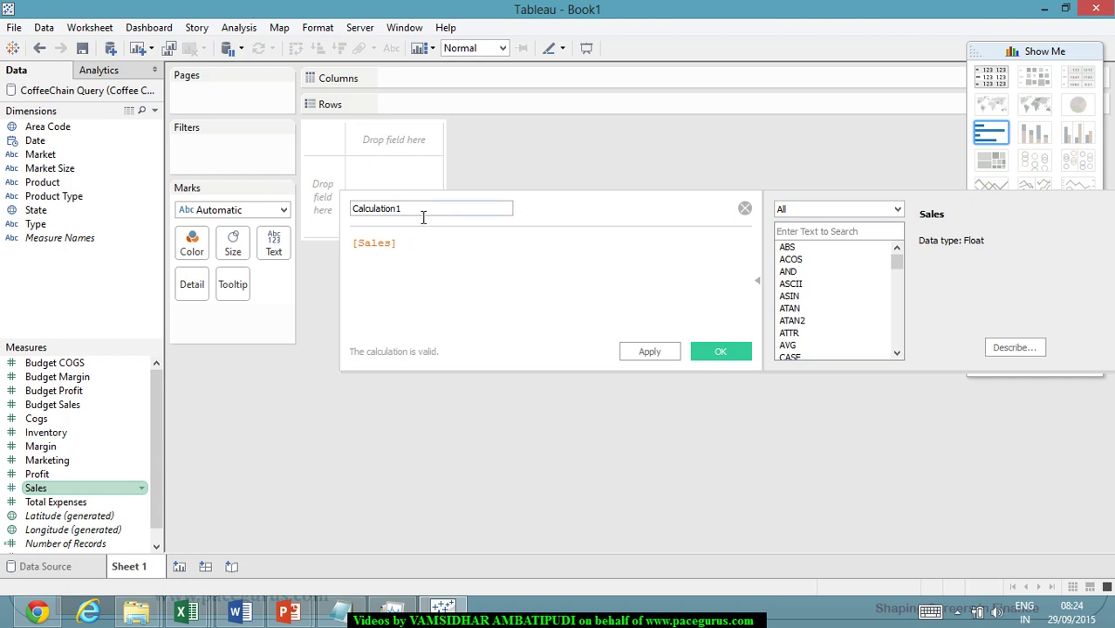
{"action": "left_click_drag", "start_coordinate": [421, 208], "coordinate": [334, 206]}
{"action": "type", "text": "ProfitPercentage"}
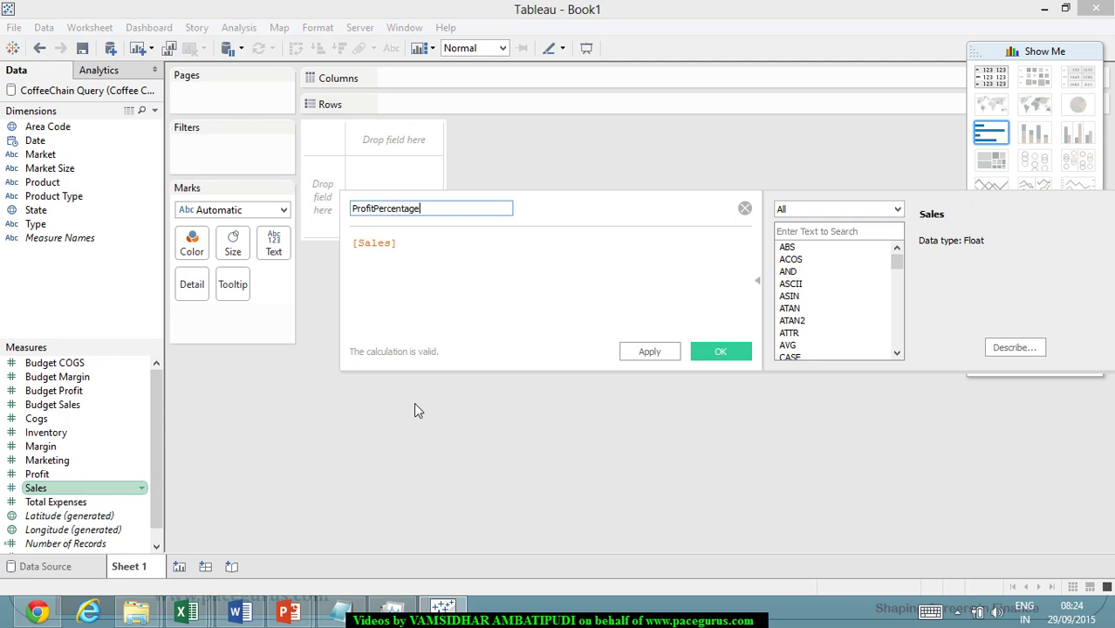
Step: Replace the prefilled Sales formula with [Profit]/[Sales], using the Profit and Sales measures
{"action": "key", "text": "Tab"}
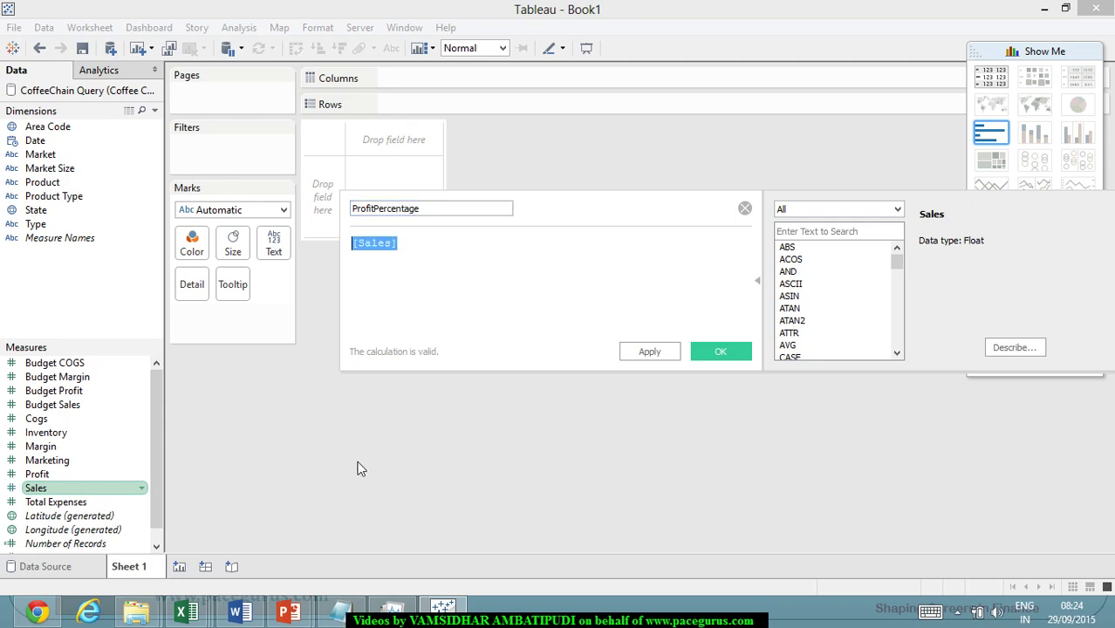
{"action": "left_click_drag", "start_coordinate": [74, 476], "coordinate": [425, 304]}
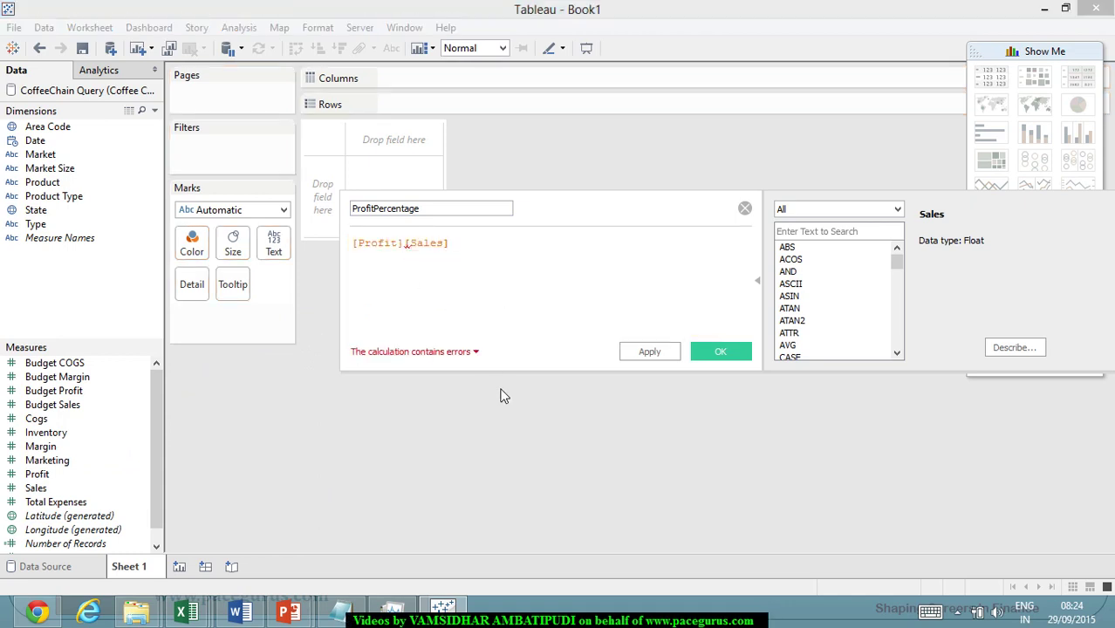
{"action": "key", "text": "Delete"}
{"action": "key", "text": "Delete"}
{"action": "key", "text": "Delete"}
{"action": "key", "text": "Delete"}
{"action": "key", "text": "Delete"}
{"action": "key", "text": "Delete"}
{"action": "key", "text": "Delete"}
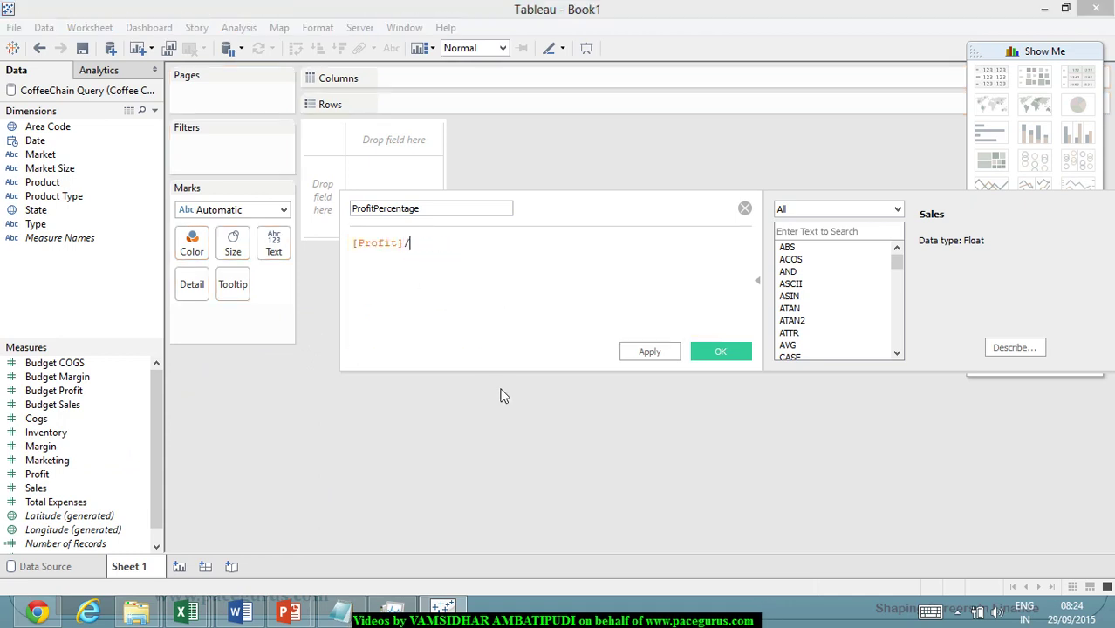
{"action": "type", "text": "/"}
{"action": "left_click_drag", "start_coordinate": [53, 491], "coordinate": [524, 292]}
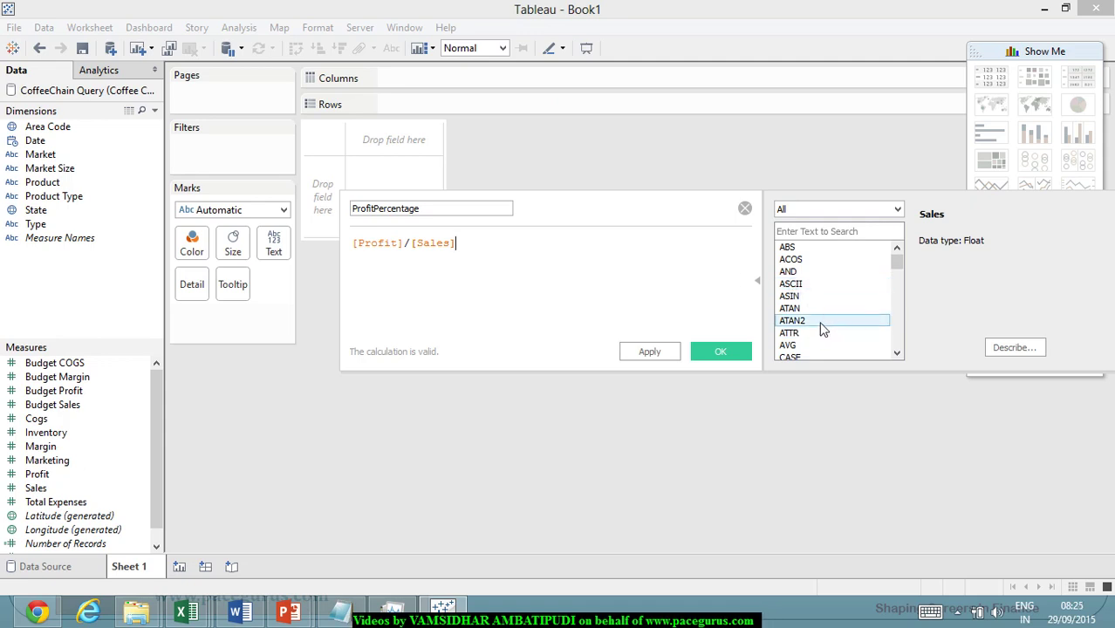
Step: Look through the complete alphabetical list of functions in the calculation editor's function reference
{"action": "scroll", "coordinate": [822, 327], "scroll_direction": "down", "scroll_amount": 12}
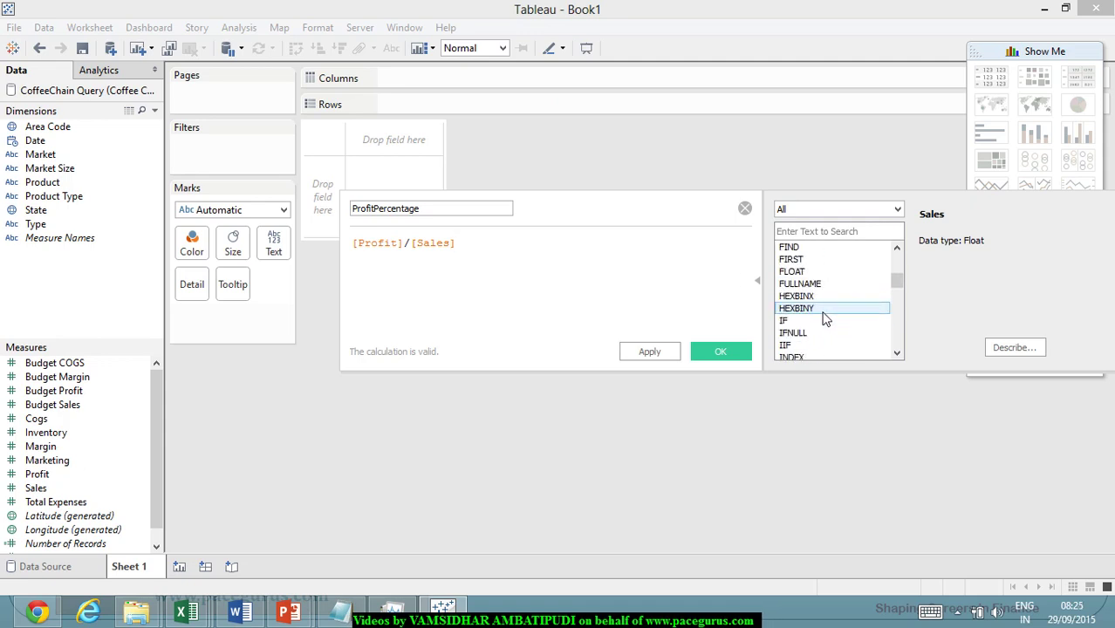
{"action": "scroll", "coordinate": [821, 316], "scroll_direction": "down", "scroll_amount": 1}
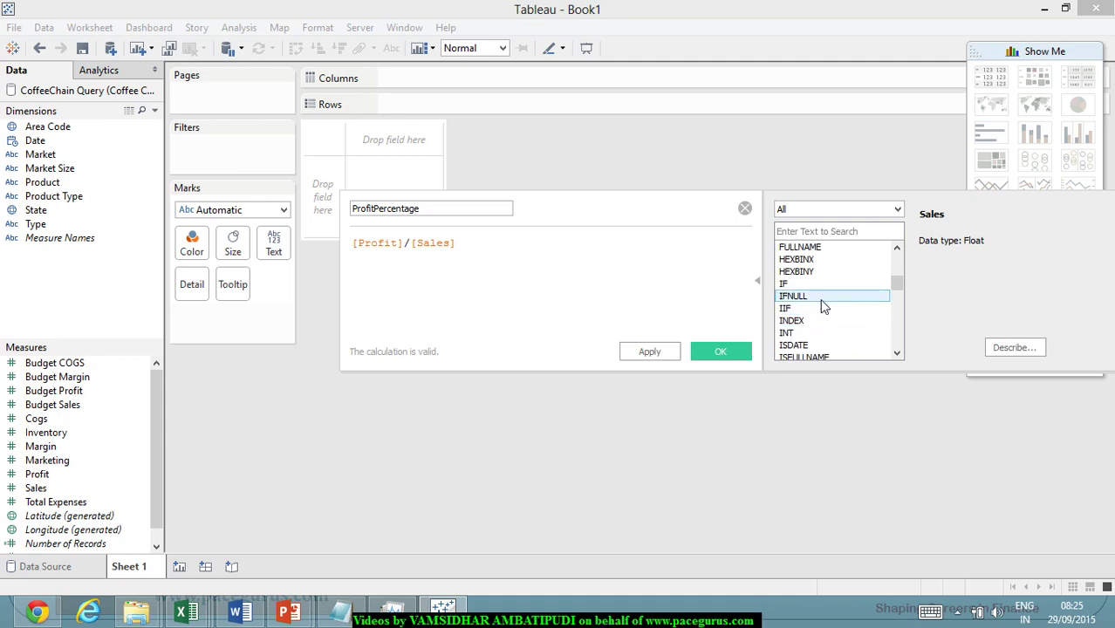
{"action": "scroll", "coordinate": [821, 316], "scroll_direction": "down", "scroll_amount": 1}
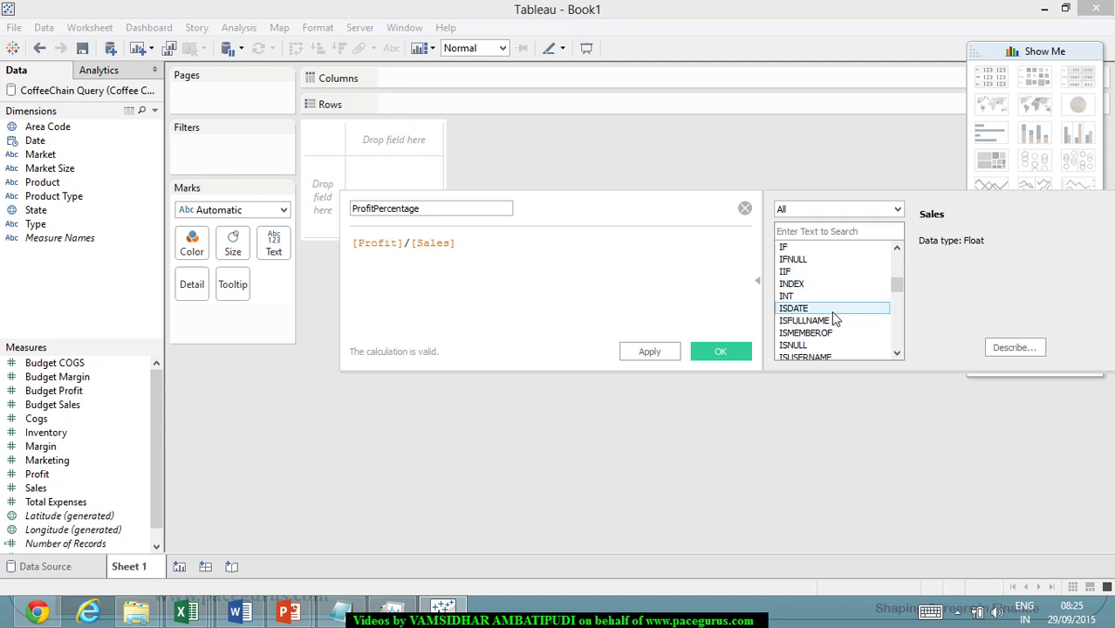
{"action": "scroll", "coordinate": [854, 330], "scroll_direction": "down", "scroll_amount": 3}
{"action": "scroll", "coordinate": [841, 302], "scroll_direction": "down", "scroll_amount": 12}
{"action": "scroll", "coordinate": [860, 341], "scroll_direction": "down", "scroll_amount": 12}
{"action": "scroll", "coordinate": [854, 325], "scroll_direction": "up", "scroll_amount": 20}
{"action": "scroll", "coordinate": [856, 323], "scroll_direction": "up", "scroll_amount": 15}
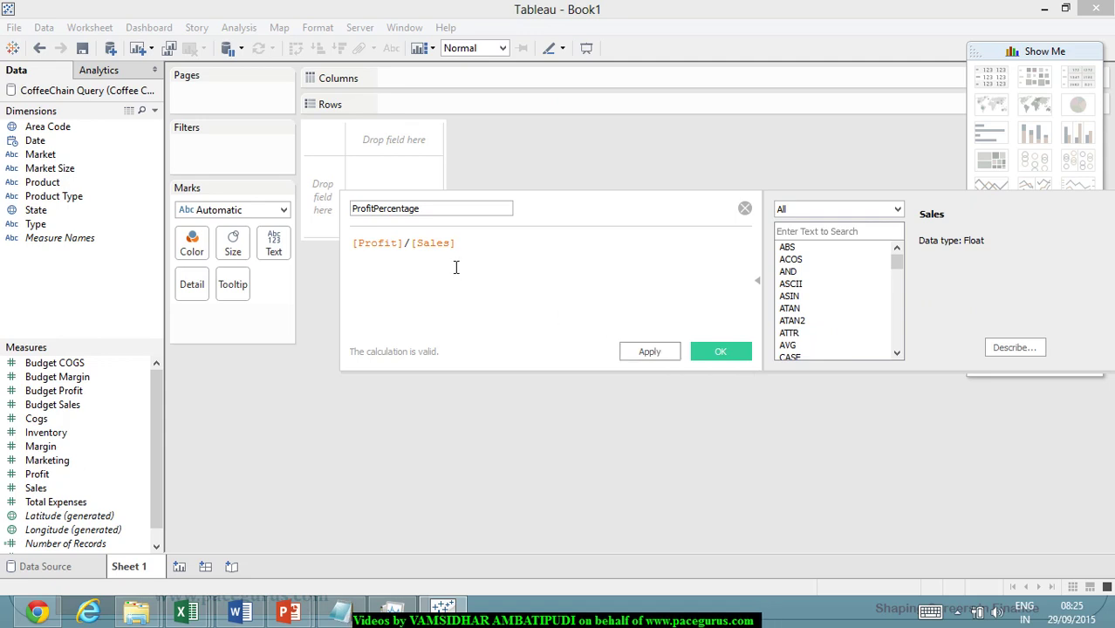
Step: Apply the ProfitPercentage calculation, select the new measure in the data list, and confirm to close the editor
{"action": "left_click", "coordinate": [644, 353]}
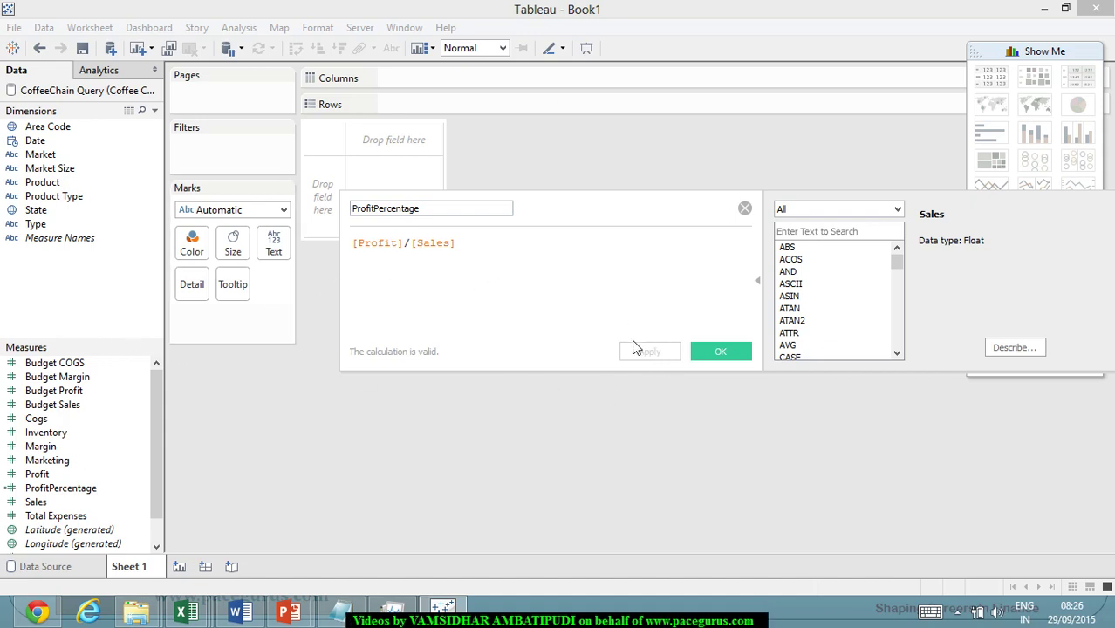
{"action": "left_click", "coordinate": [67, 490]}
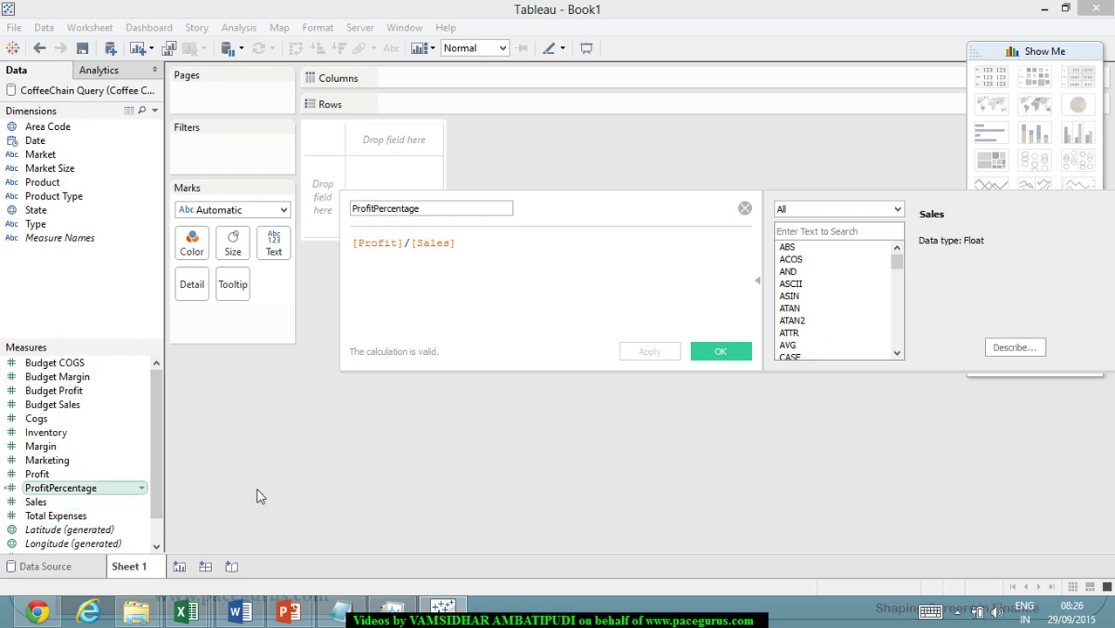
{"action": "left_click", "coordinate": [726, 352]}
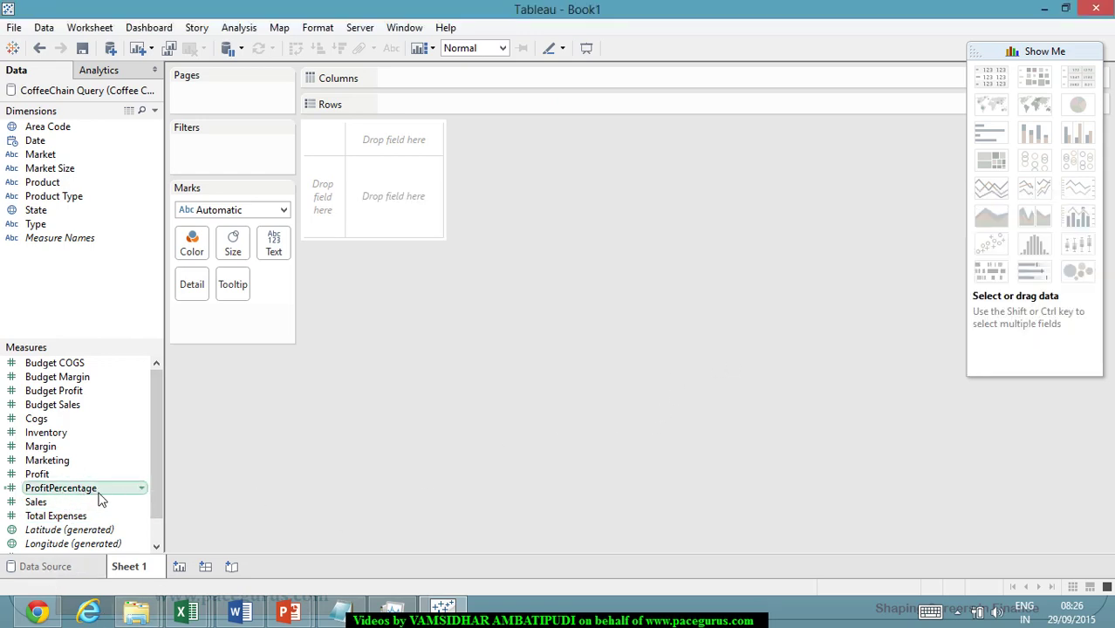
Step: Place the ProfitPercentage measure on Rows to preview it as a chart, and remove it from the view
{"action": "left_click_drag", "start_coordinate": [98, 500], "coordinate": [506, 110]}
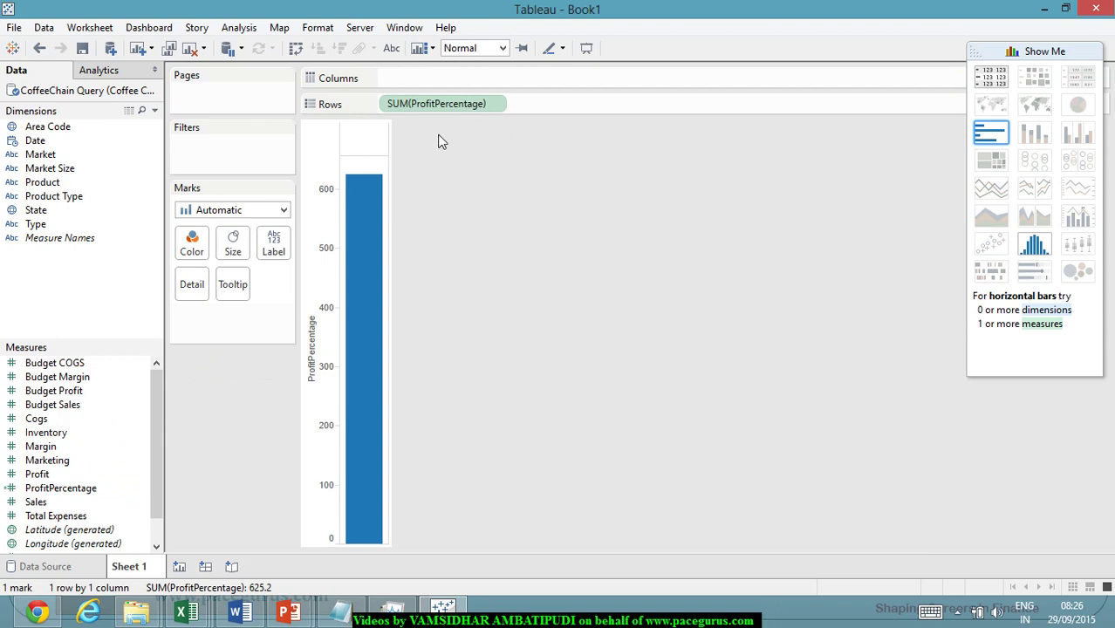
{"action": "left_click", "coordinate": [454, 109]}
{"action": "left_click_drag", "start_coordinate": [453, 108], "coordinate": [70, 449]}
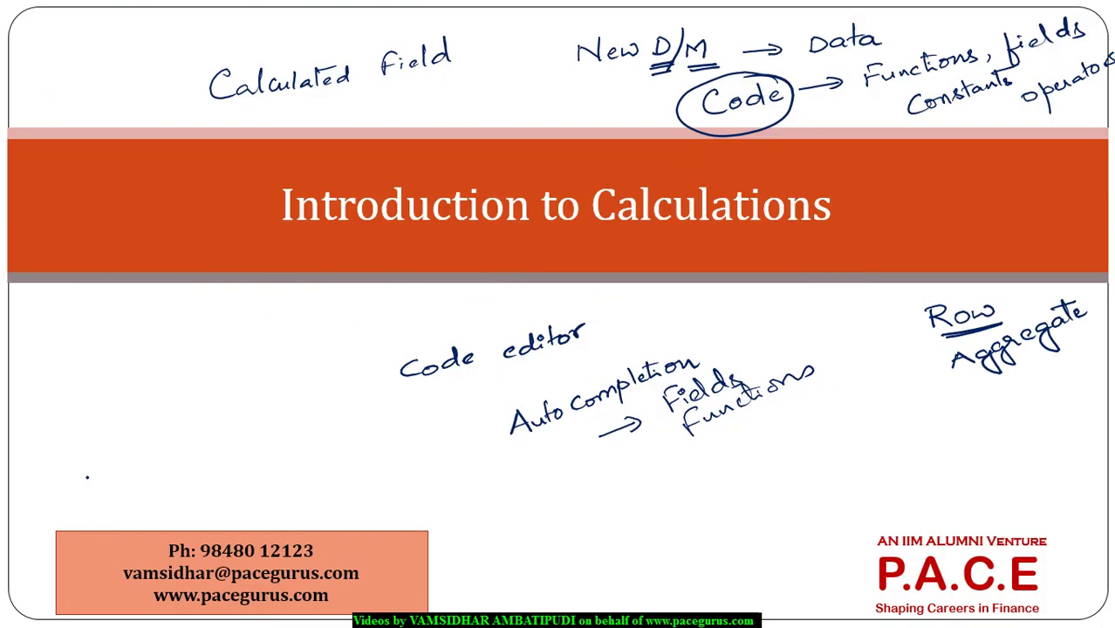
{"action": "key", "text": "e"}
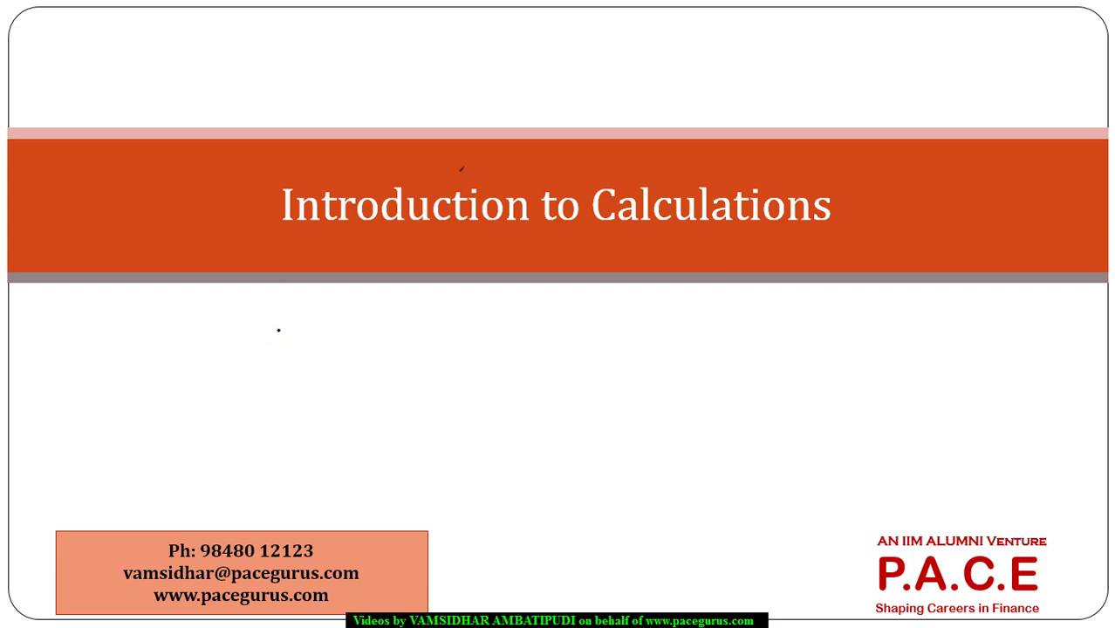
{"action": "mouse_move", "coordinate": [266, 353]}
{"action": "left_mouse_down"}
{"action": "mouse_move", "coordinate": [281, 347]}
{"action": "mouse_move", "coordinate": [276, 355]}
{"action": "left_mouse_up"}
{"action": "left_click_drag", "start_coordinate": [272, 387], "coordinate": [288, 380]}
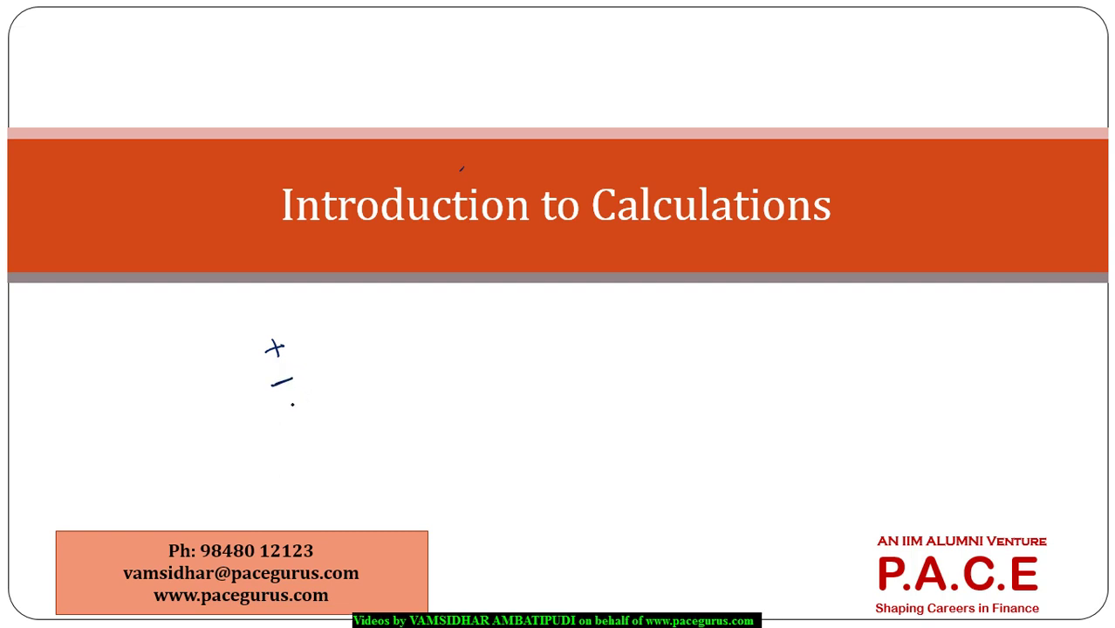